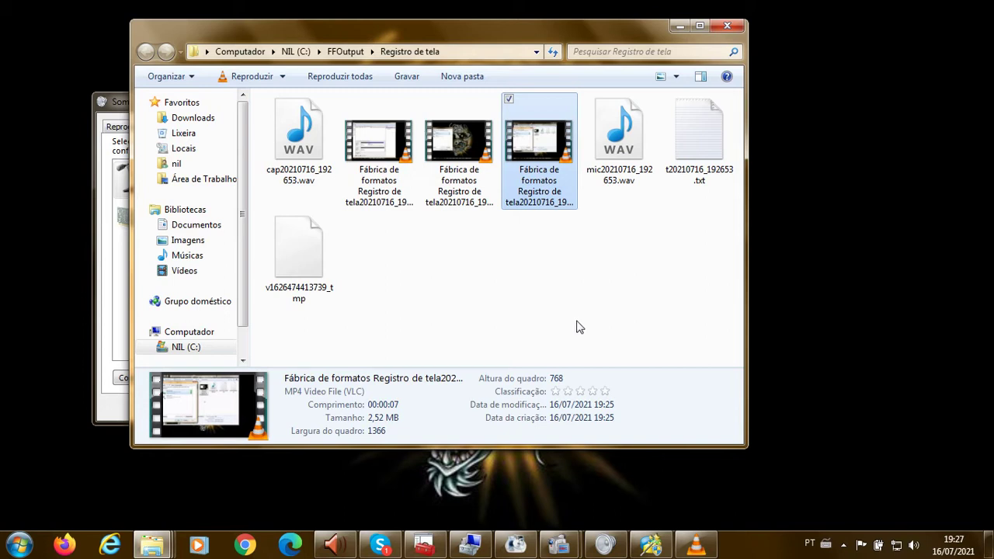
mouse_move(426, 551)
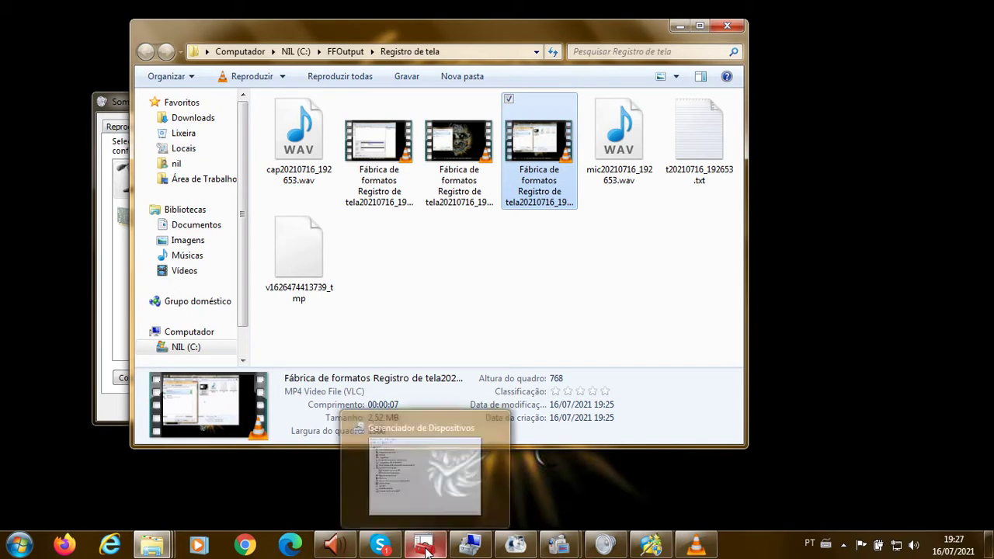
click(425, 551)
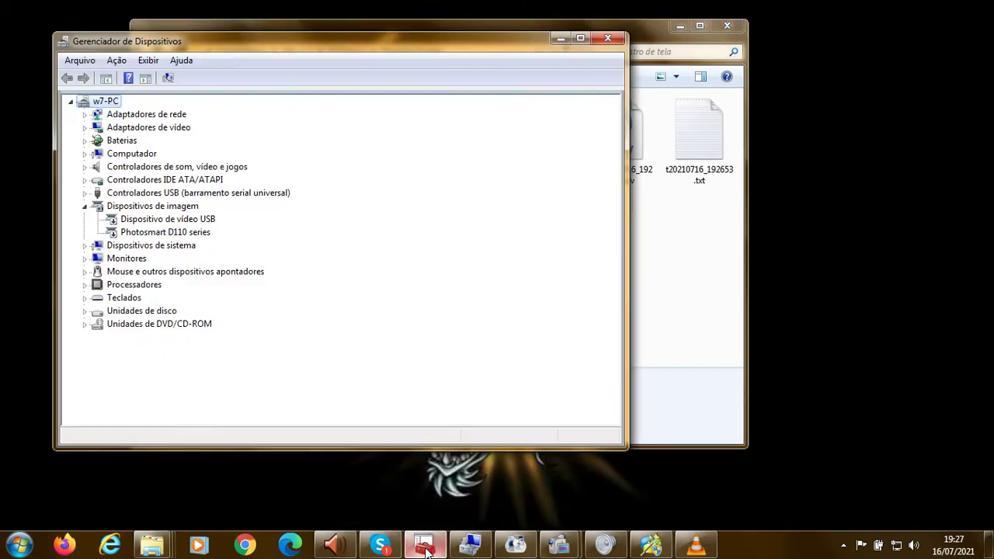
click(560, 38)
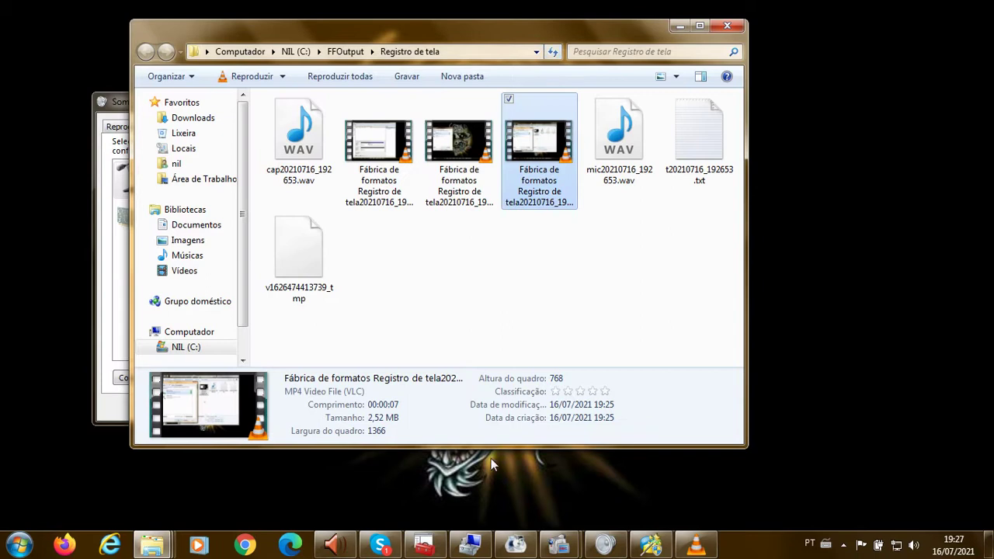
Step: Show Disk Management in the Computer Management window and select the NIL (C:) partition on Disco 0
click(469, 546)
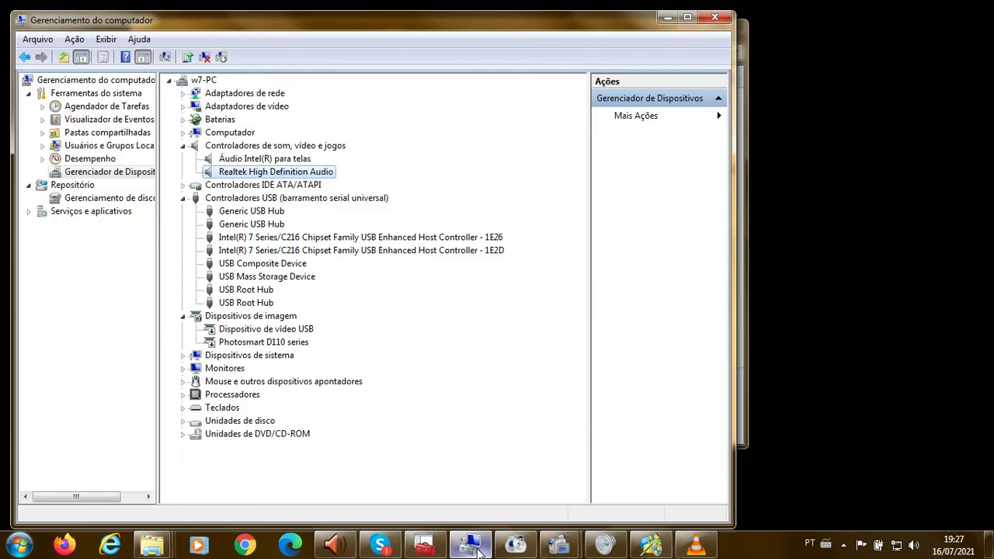
click(116, 200)
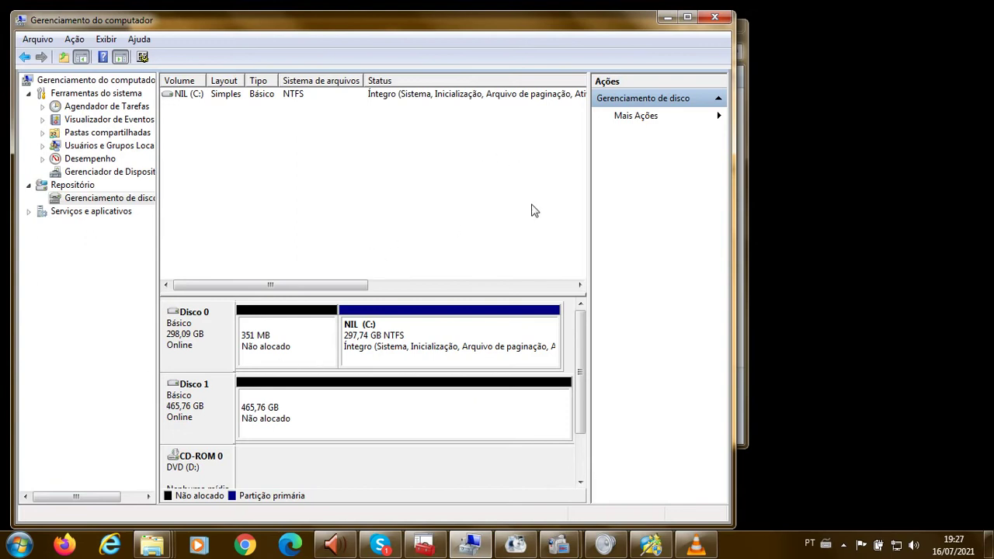
click(409, 335)
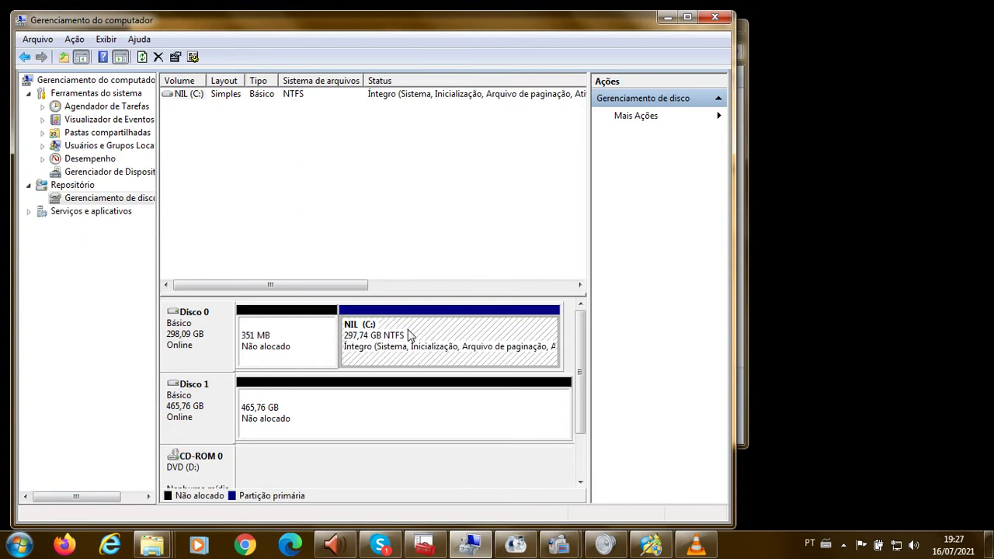
Step: Check the capacity and free space of drive NIL (C:) in a new Computador window, and put the window away
key(super+e)
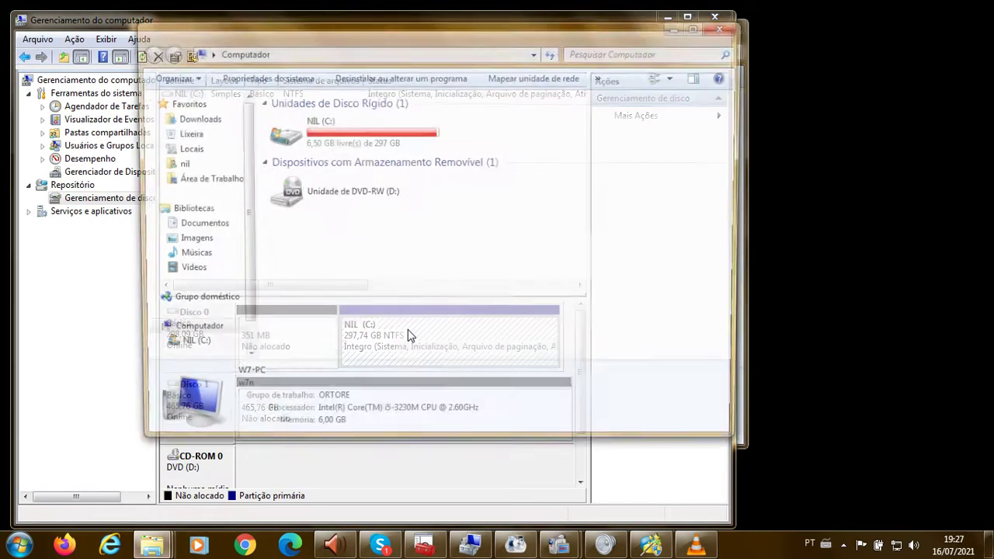
click(385, 144)
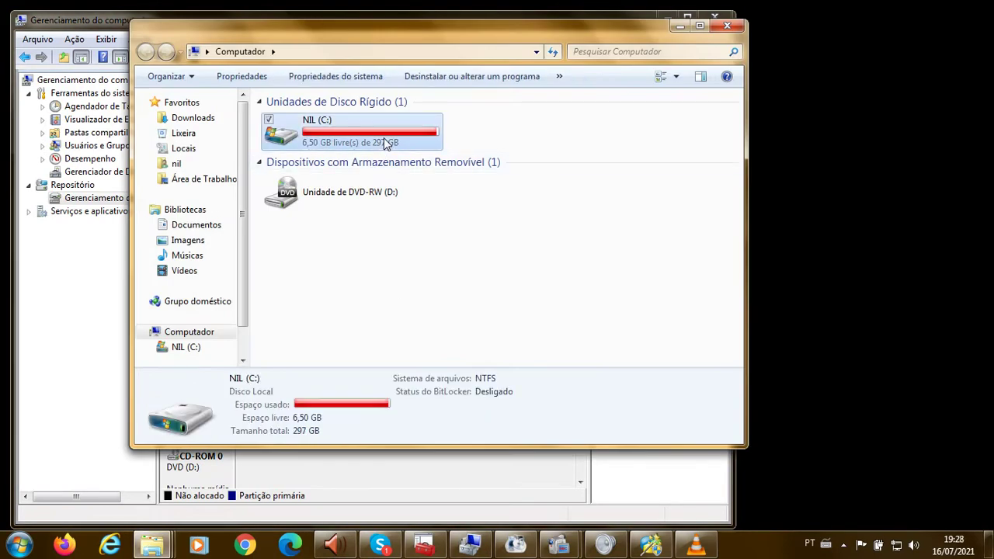
click(679, 28)
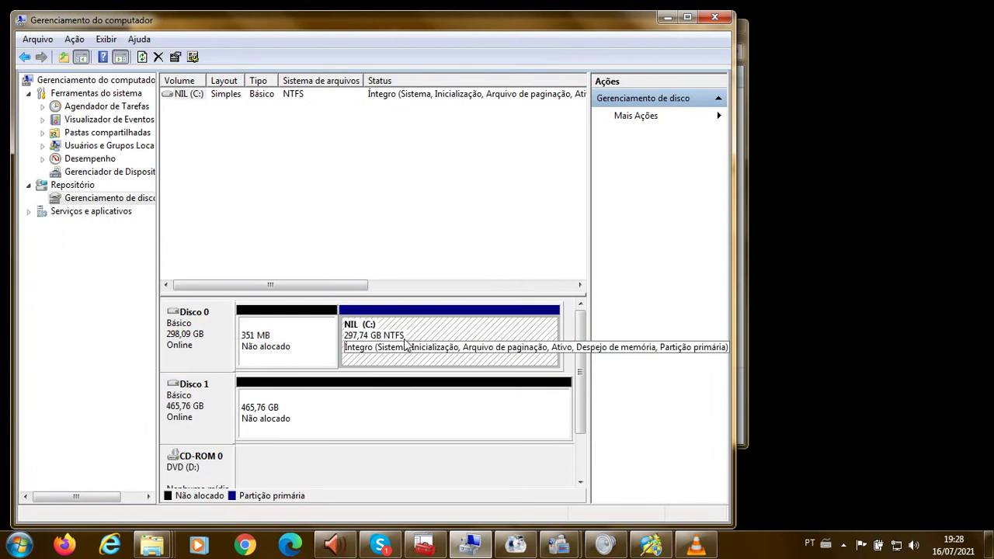
Step: Examine the allocation of Disco 0 and Disco 1 in Disk Management, comparing the C: partition with the unallocated space
click(355, 411)
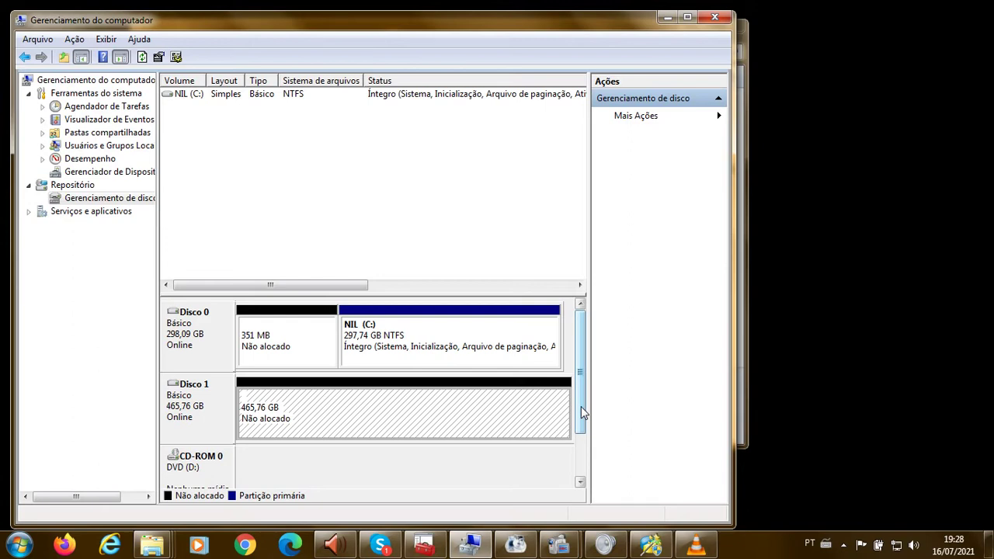
click(447, 332)
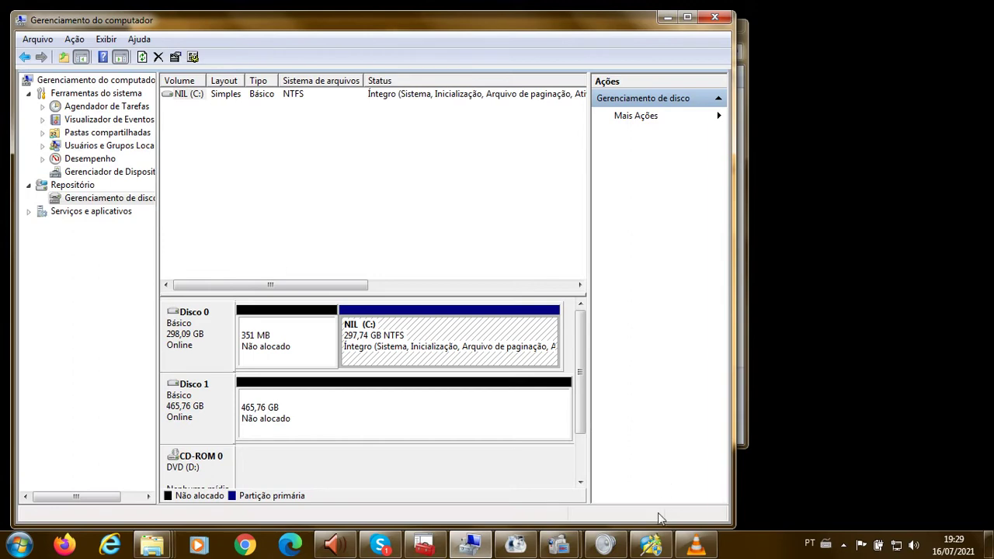
mouse_move(652, 544)
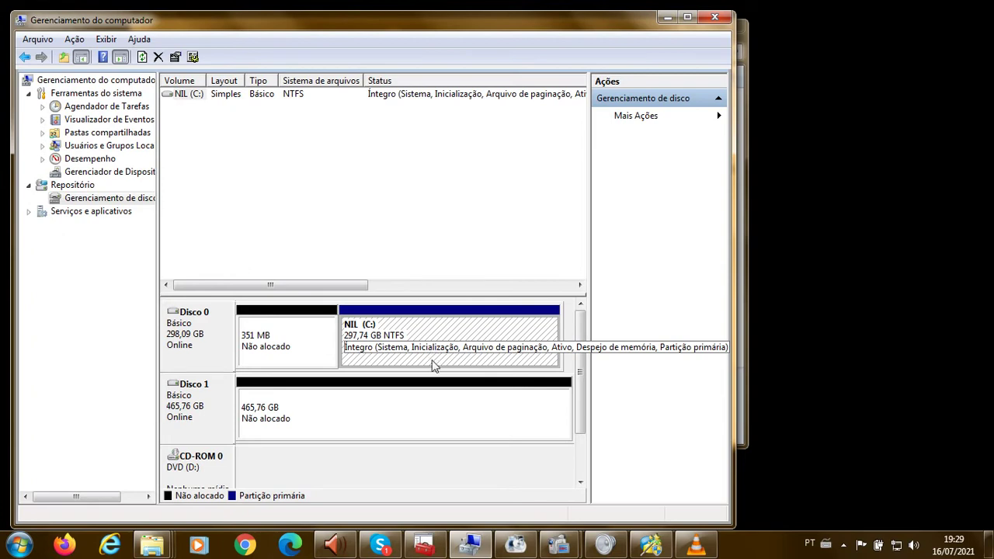
click(197, 351)
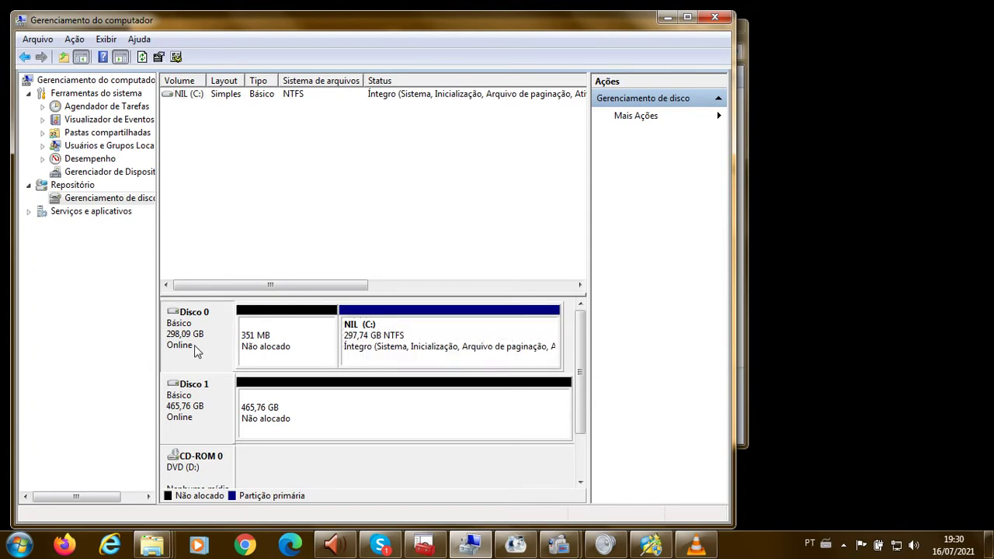
click(200, 407)
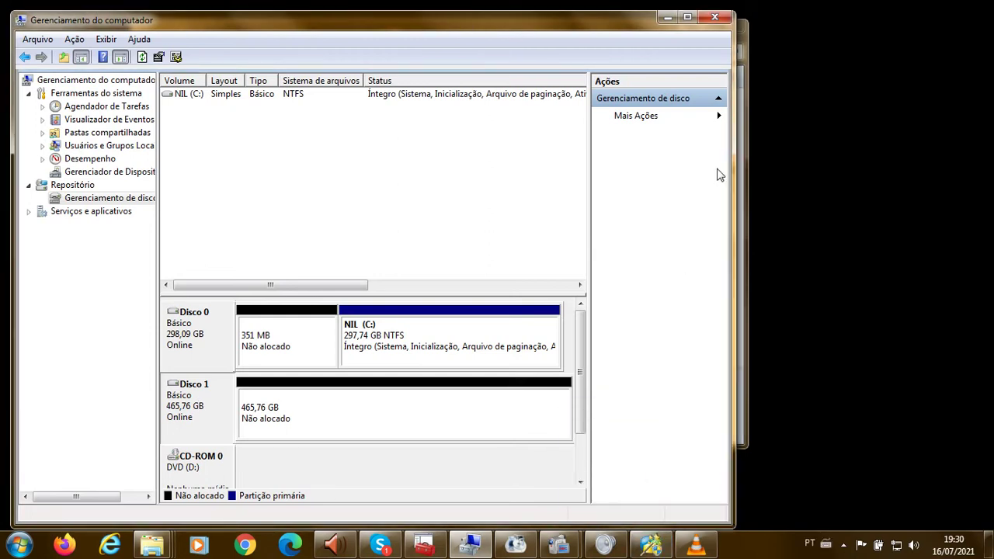
Step: Try to bring up the already running MiniTool Partition Wizard, looking for its window among all open windows
click(650, 546)
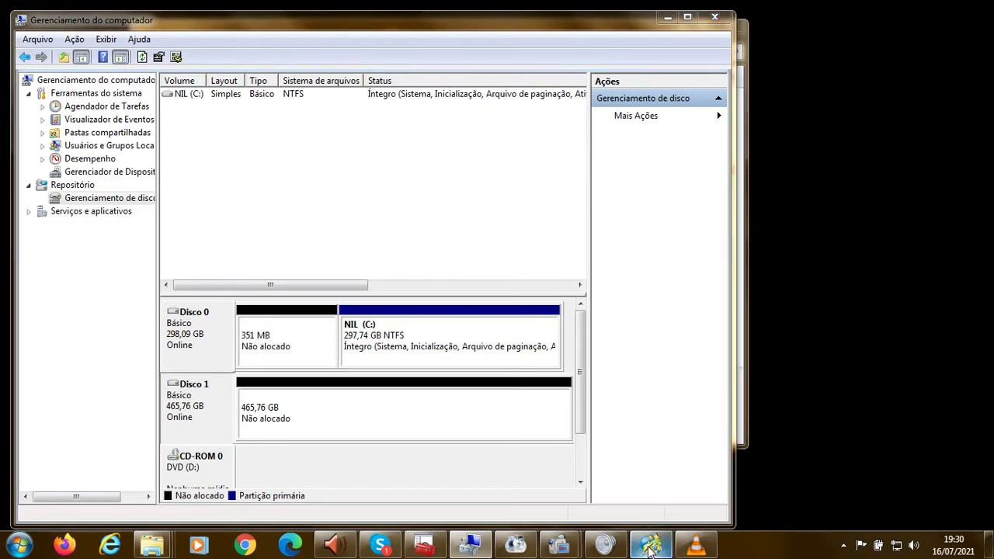
click(668, 17)
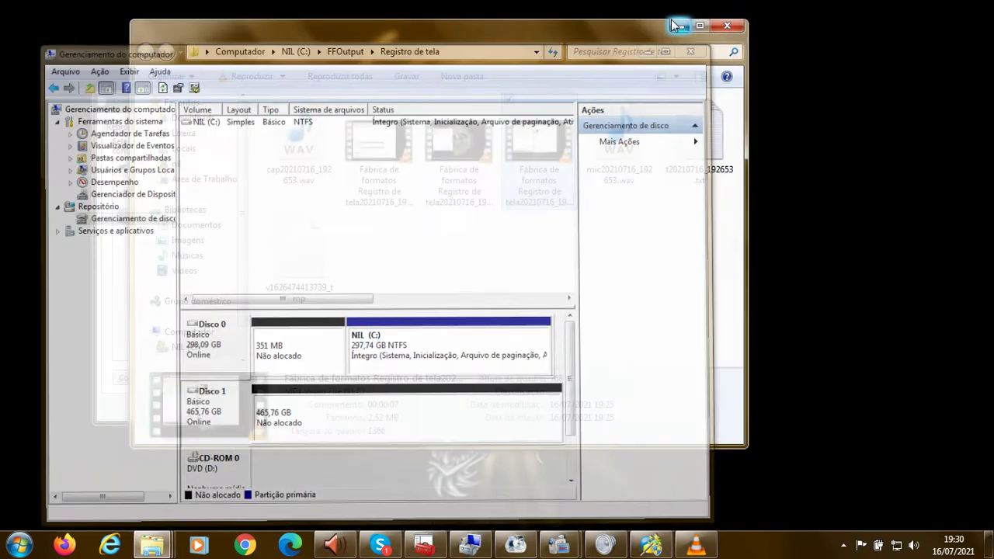
key(alt+Tab)
key(Tab)
key(Tab)
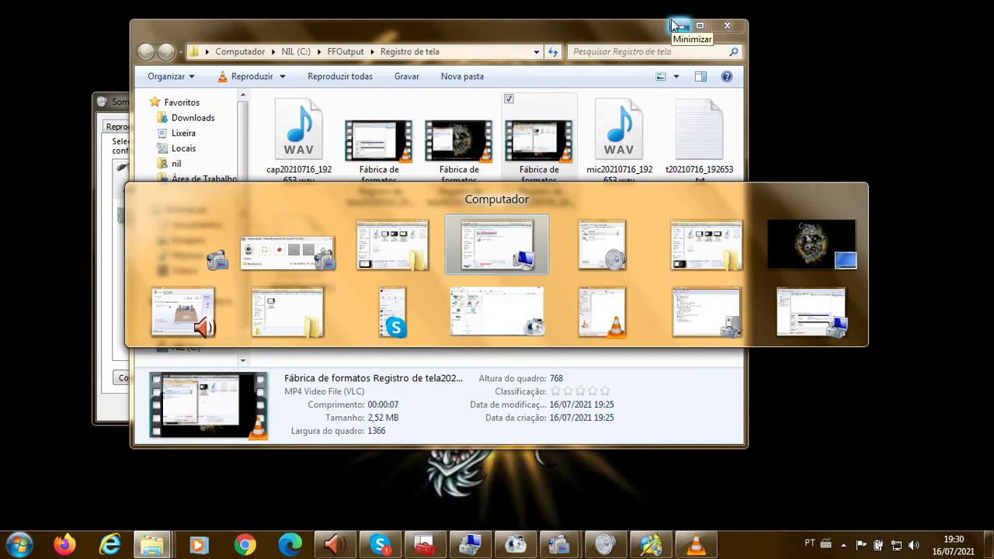
key(Tab)
key(Tab)
key(Tab)
key(Tab)
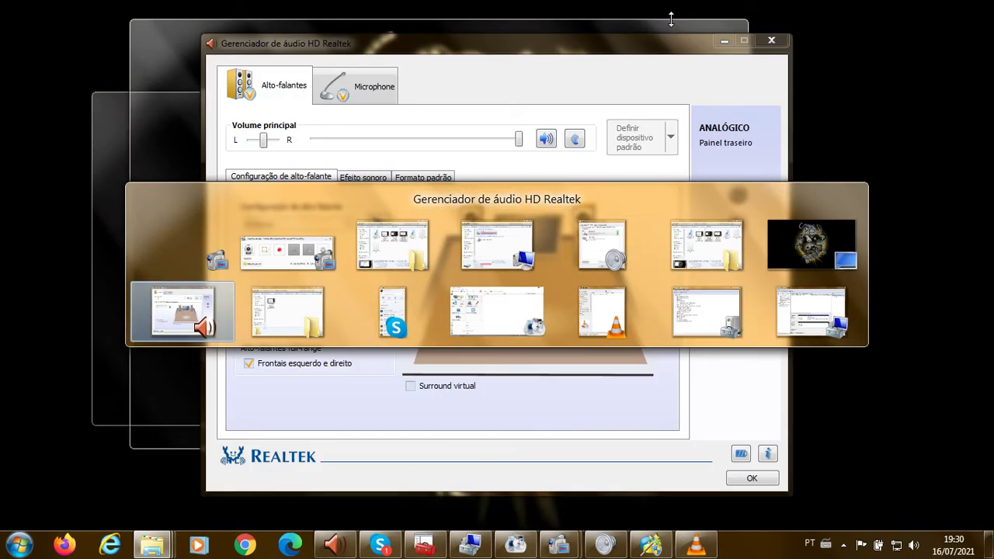
key(Tab)
key(Tab)
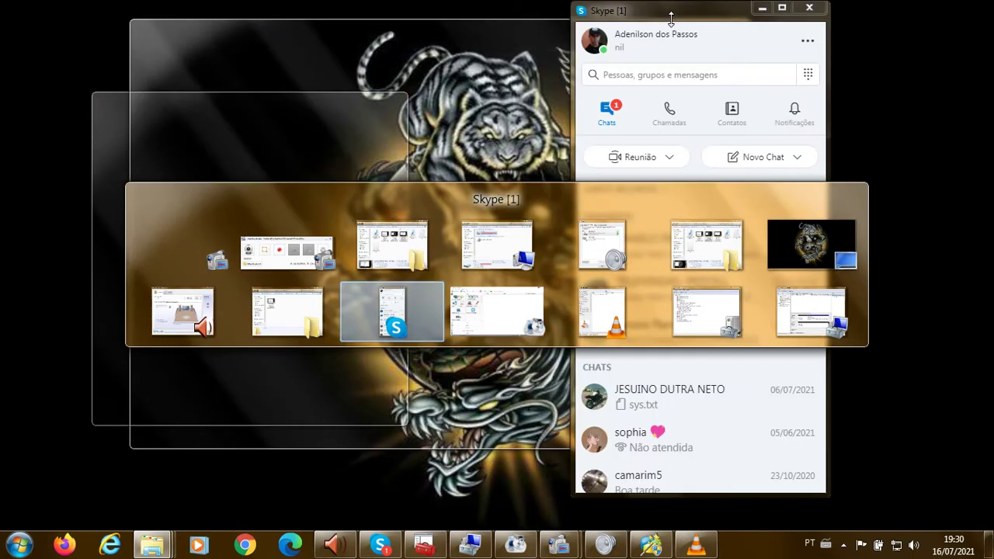
key(Tab)
key(Tab)
key(Tab)
key(Tab)
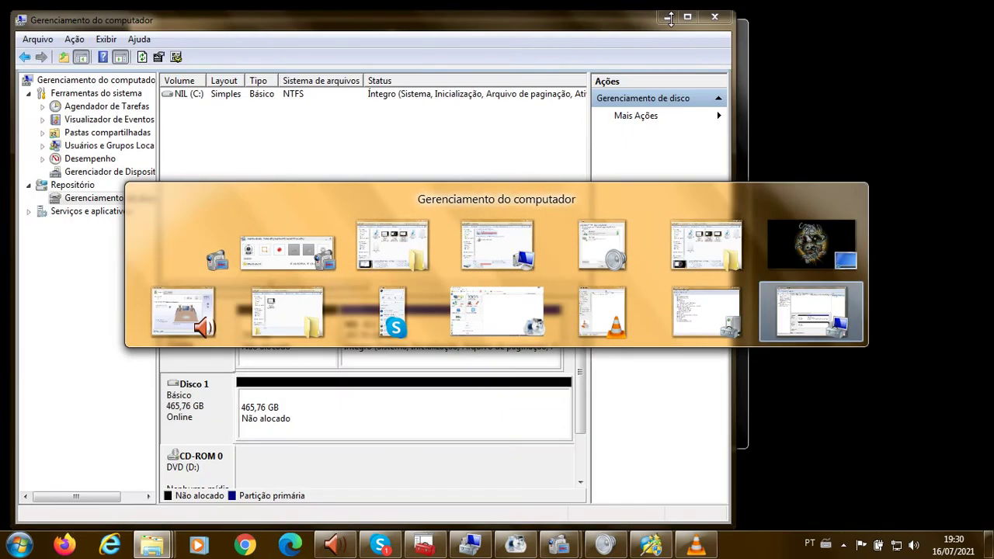
key(alt+Tab)
key(alt+Tab)
key(alt+Tab)
key(alt+Tab)
key(alt+Tab)
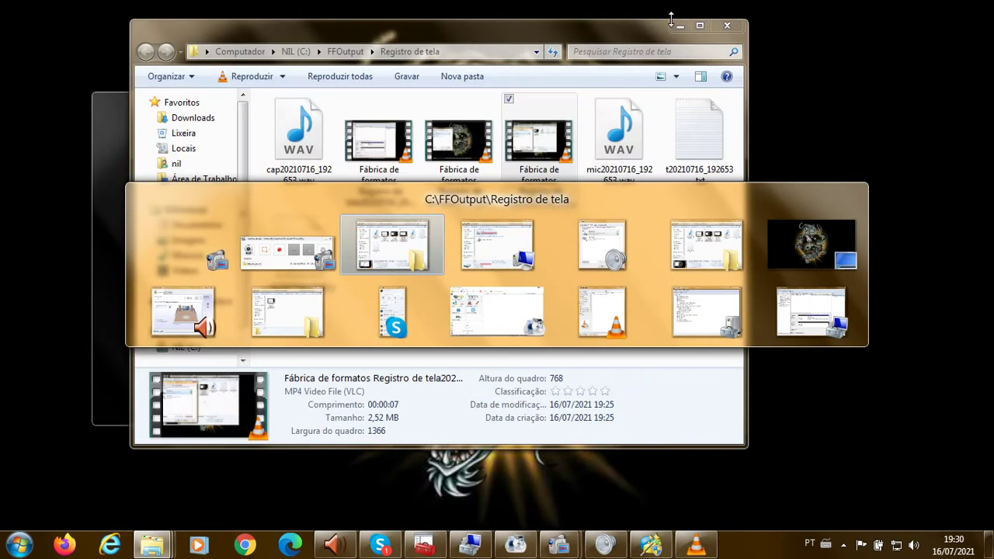
key(alt+Tab)
key(alt+Tab)
key(alt+Tab)
key(alt+Tab)
key(alt+Tab)
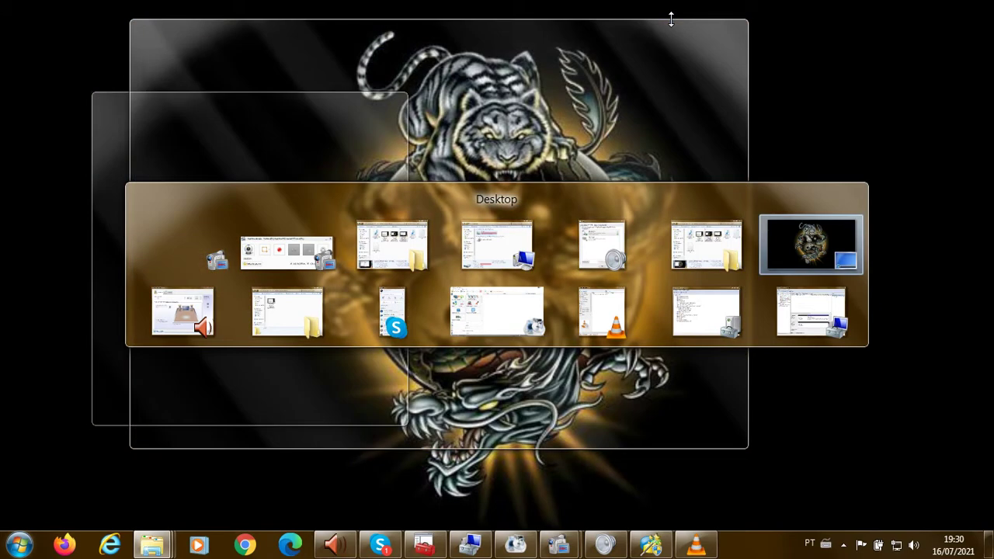
key(alt+Tab)
key(alt+Tab)
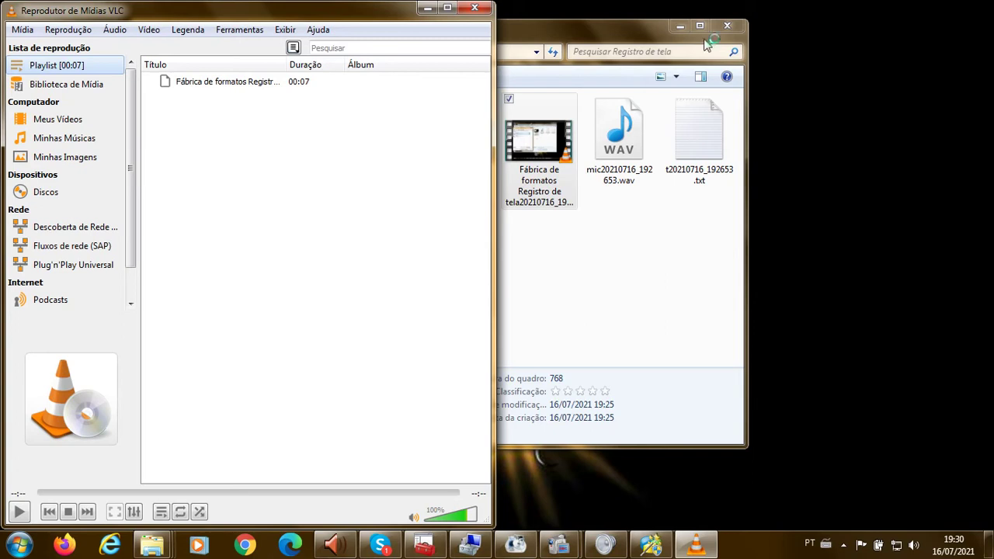
Step: Try to close the already running MiniTool Partition Wizard window
click(679, 31)
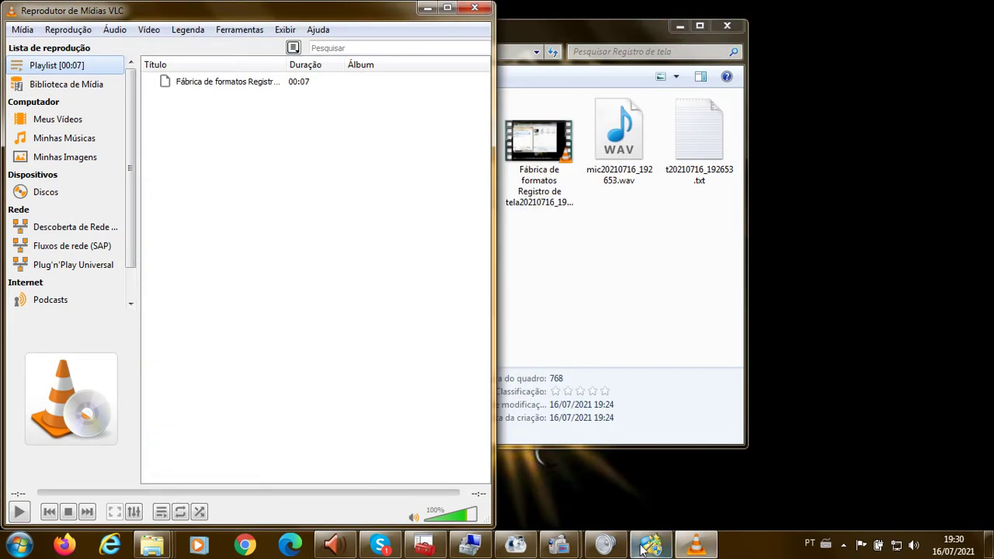
right_click(650, 545)
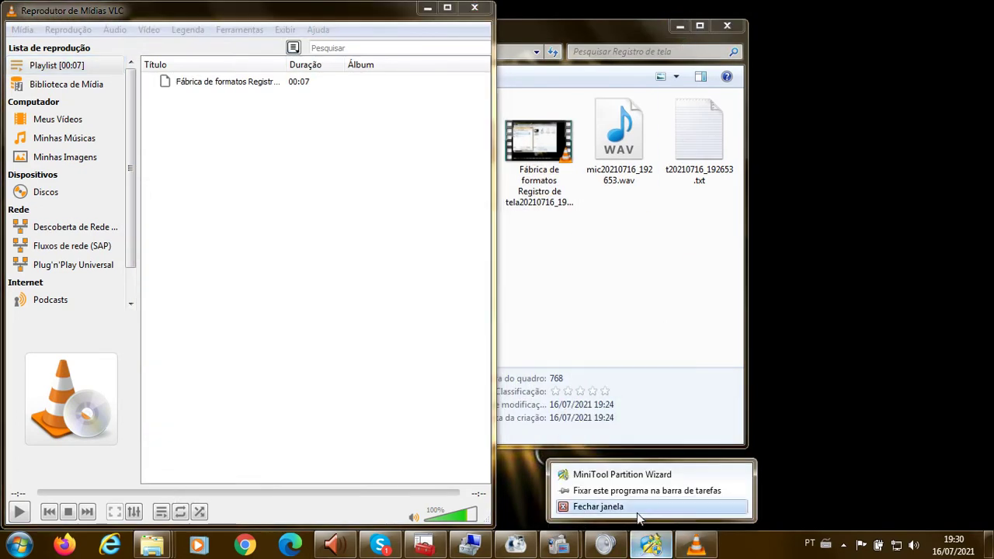
click(598, 506)
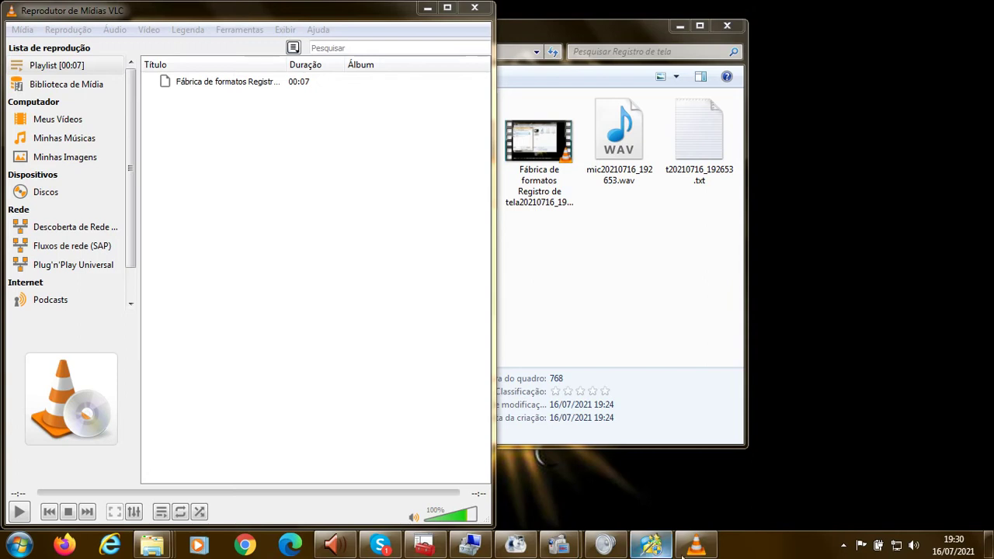
Step: End the PartitionWizard.exe process in Windows Task Manager and confirm its termination
right_click(757, 553)
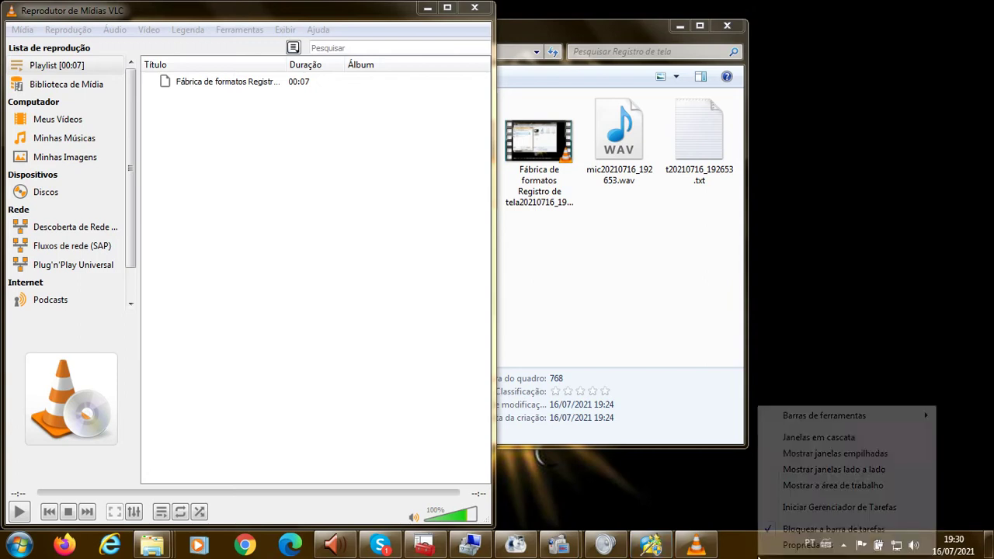
click(815, 508)
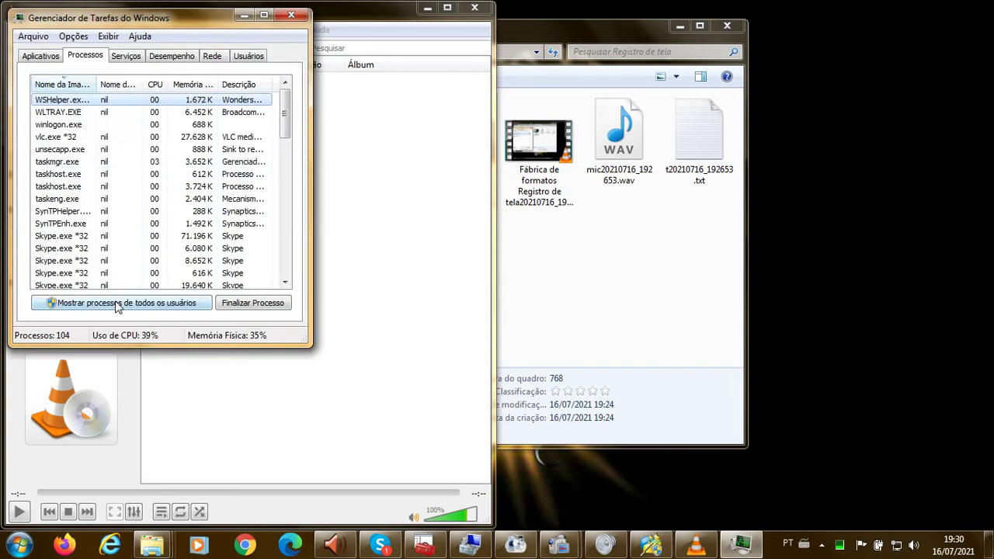
scroll(288, 248, down, 5)
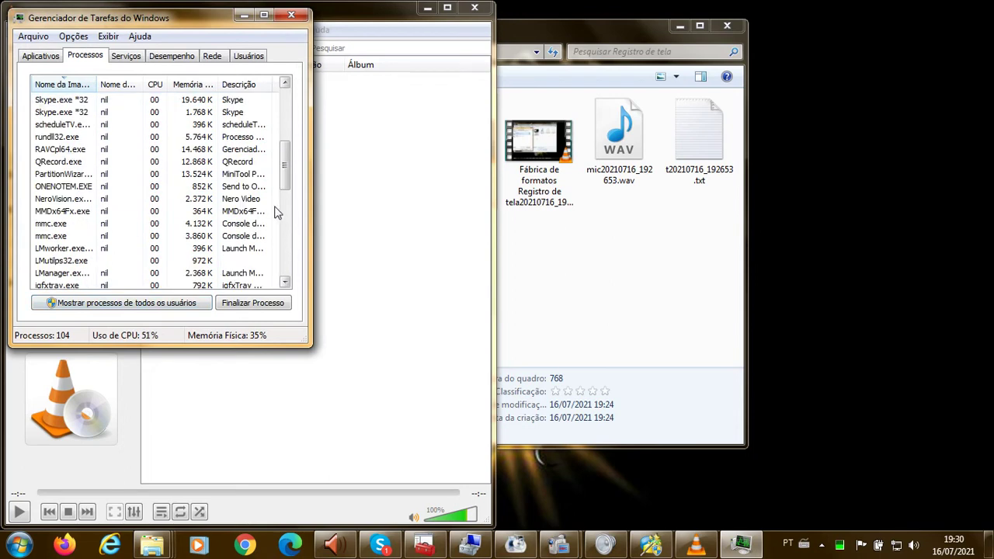
click(97, 179)
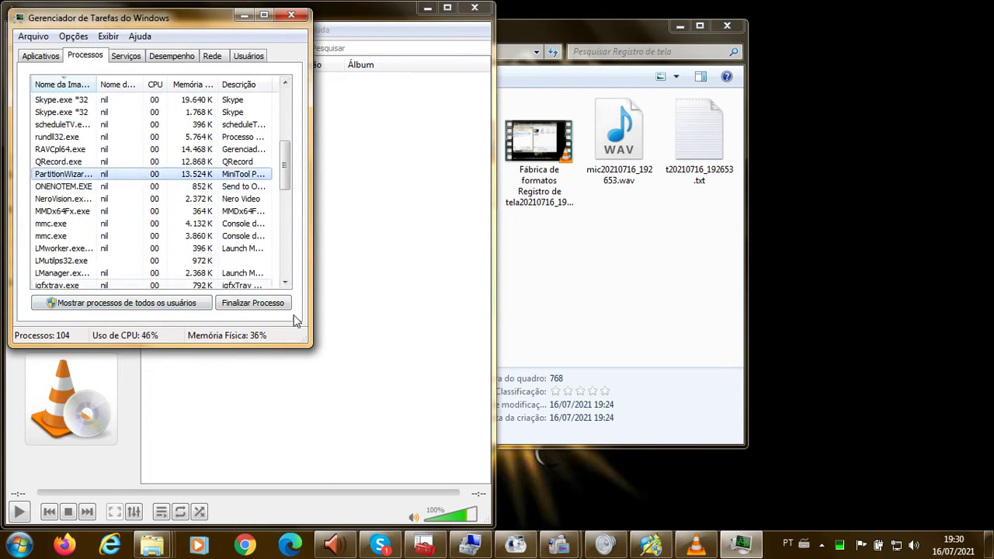
click(271, 305)
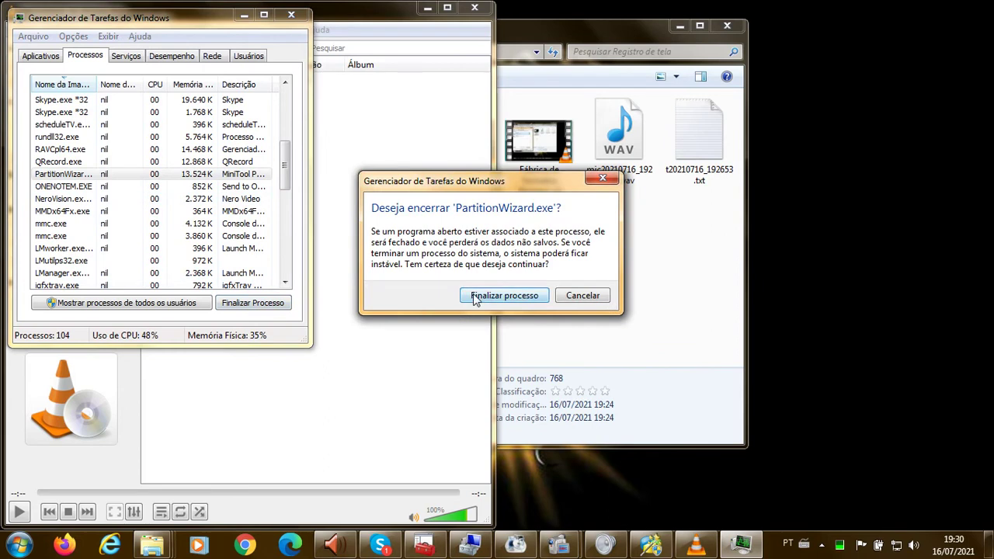
click(472, 296)
Step: Relaunch MiniTool Partition Wizard, declining the download of version 12.5, and select the unallocated space on Disco 2
click(19, 544)
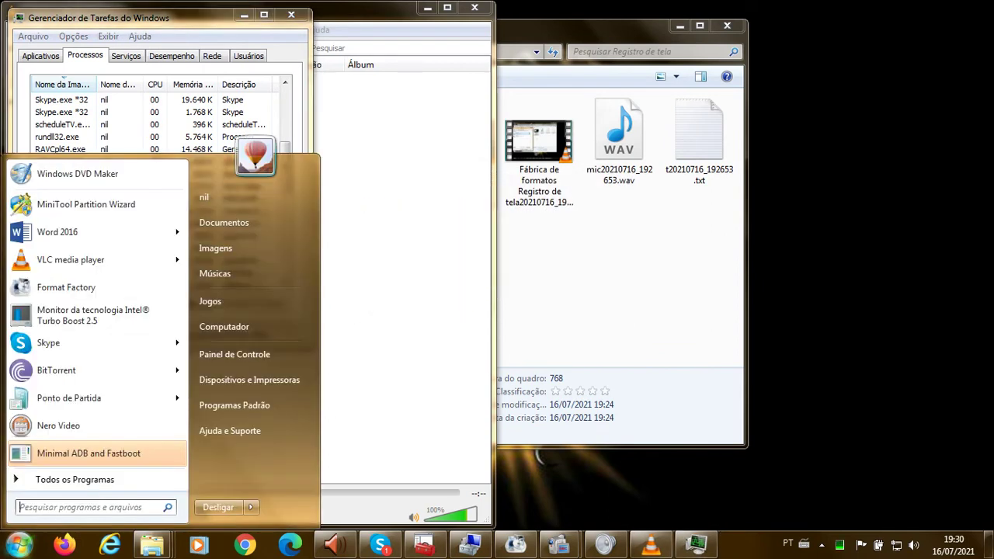
click(95, 208)
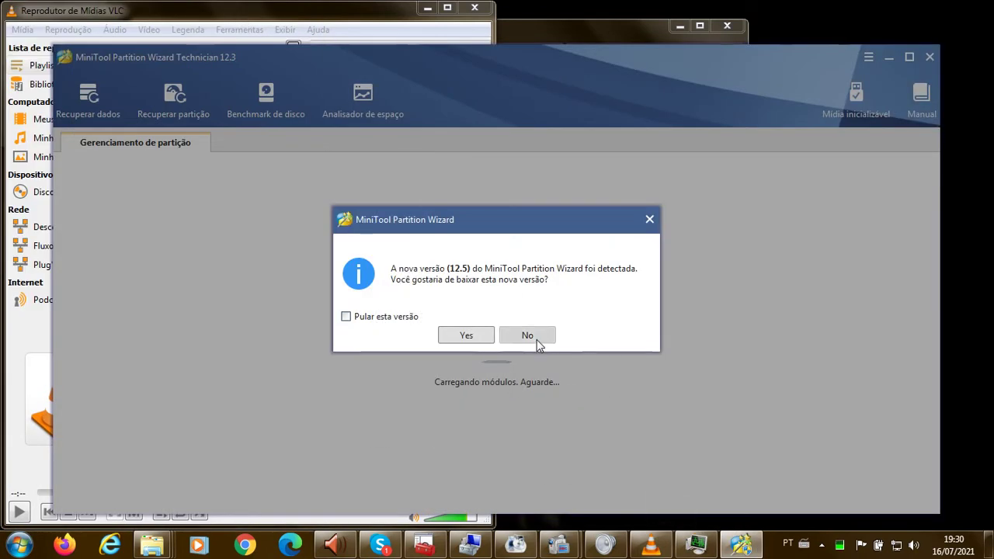
click(533, 339)
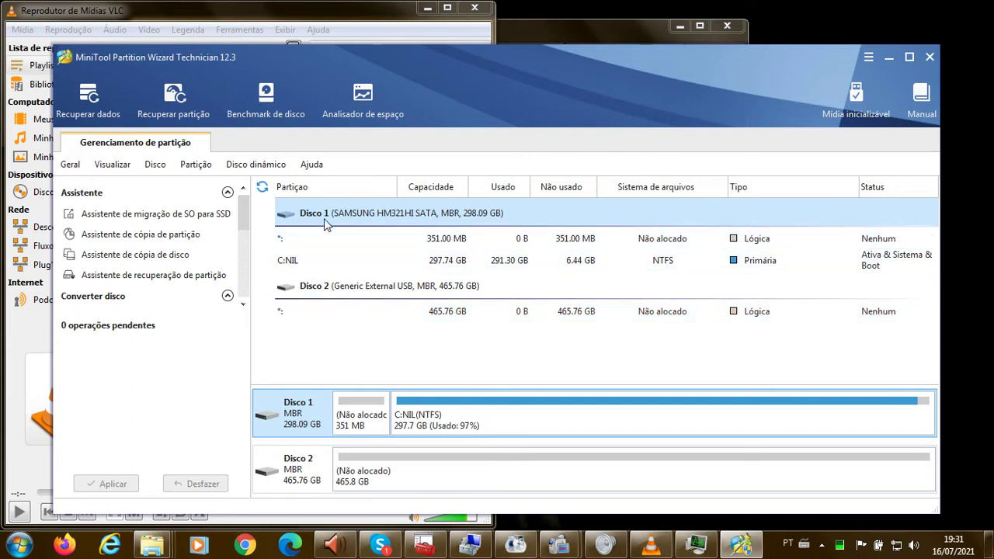
click(323, 316)
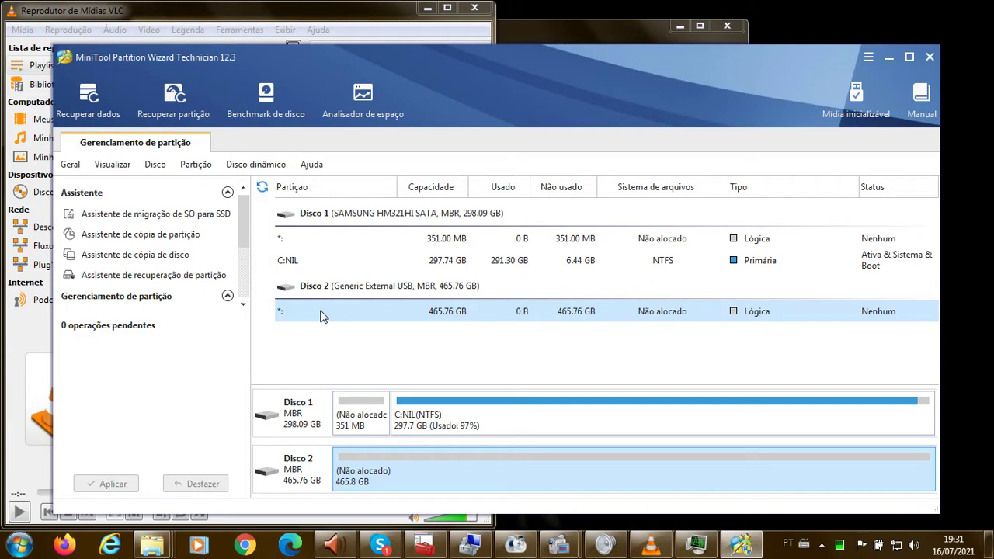
Step: Start copying Disco 1 (SAMSUNG HM321HI) in the disk copy wizard, choosing Disco 2 (Generic External USB) as the destination, and continue to the review page
click(295, 222)
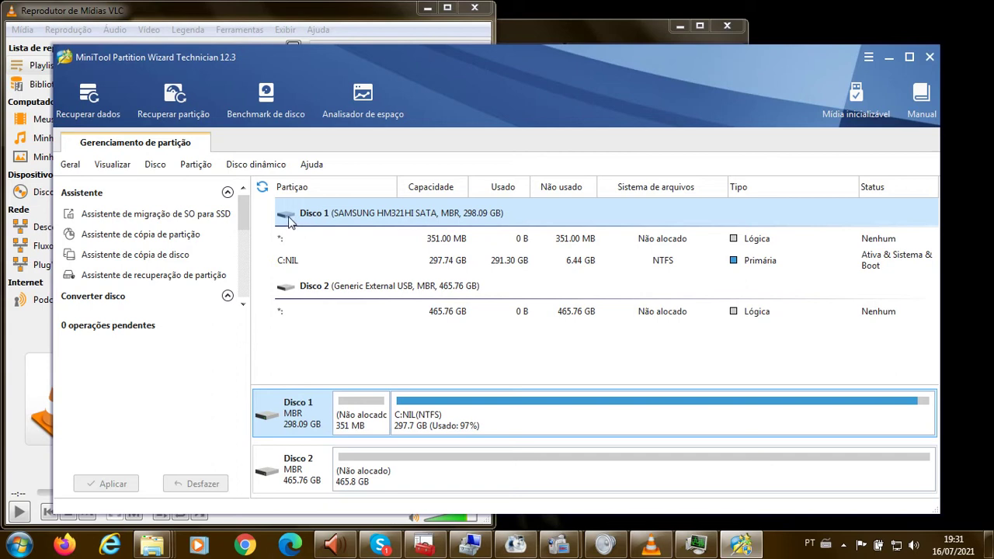
right_click(290, 220)
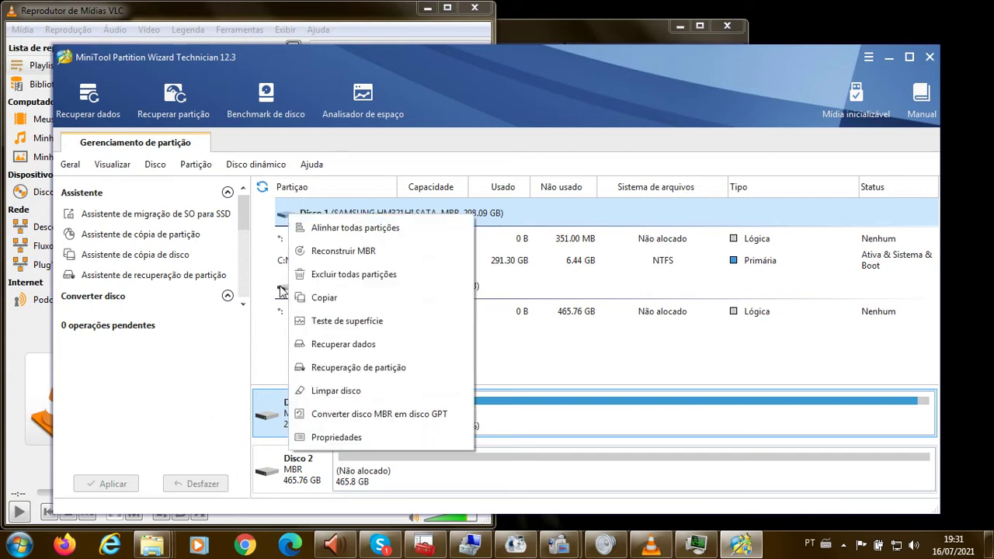
click(371, 298)
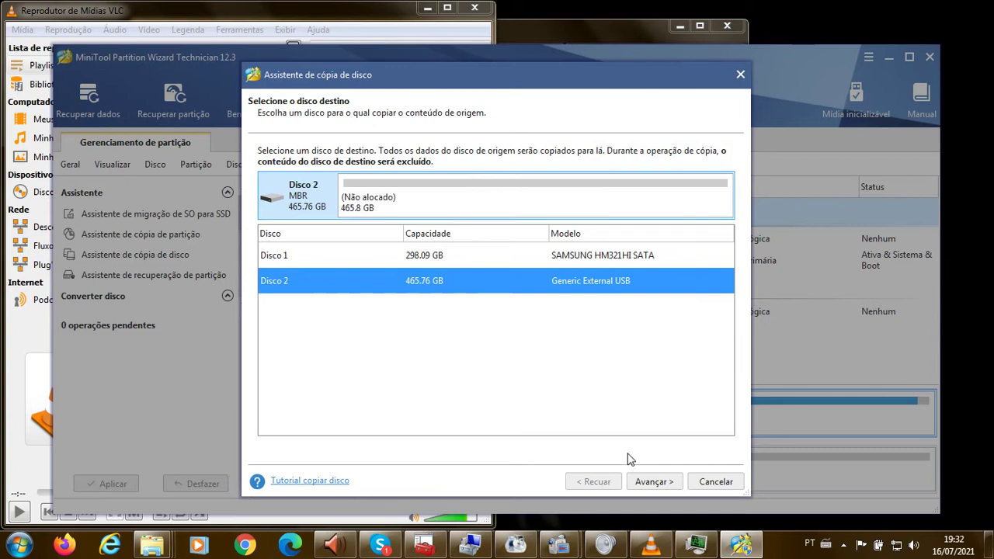
click(477, 260)
click(476, 279)
click(645, 482)
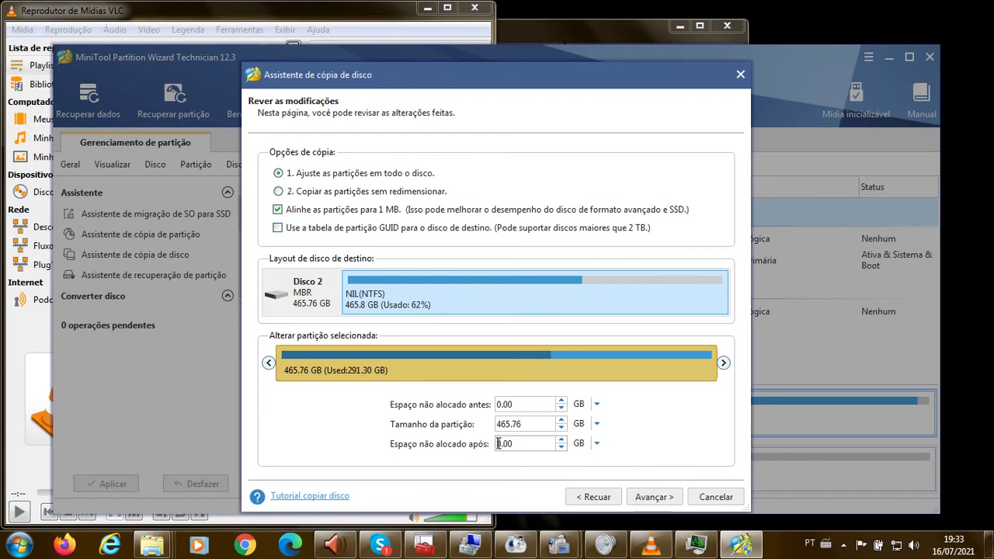
Step: Reduce the size of the NIL partition in the Disco 2 destination layout to 292.01 GB
click(562, 427)
click(563, 428)
click(563, 428)
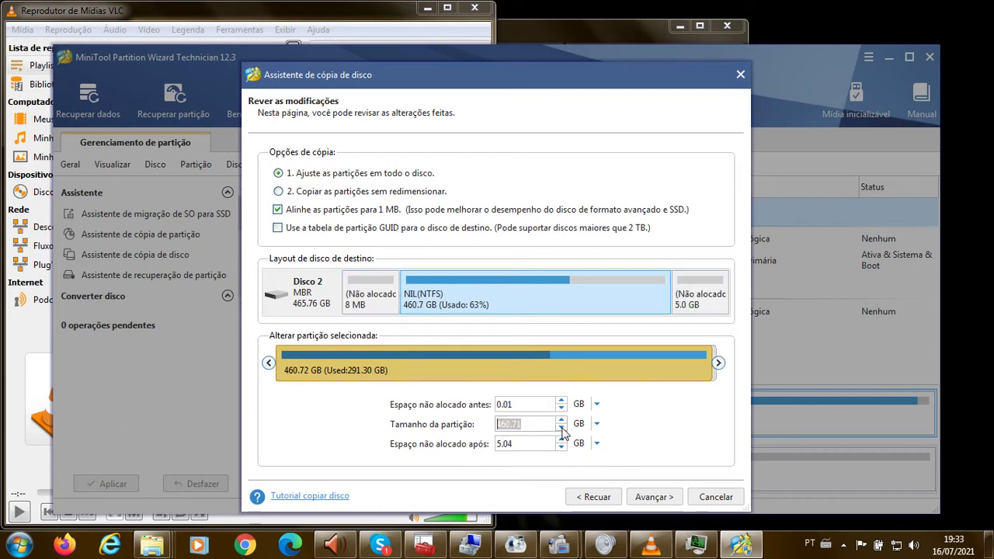
click(563, 428)
click(563, 427)
click(562, 427)
click(562, 427)
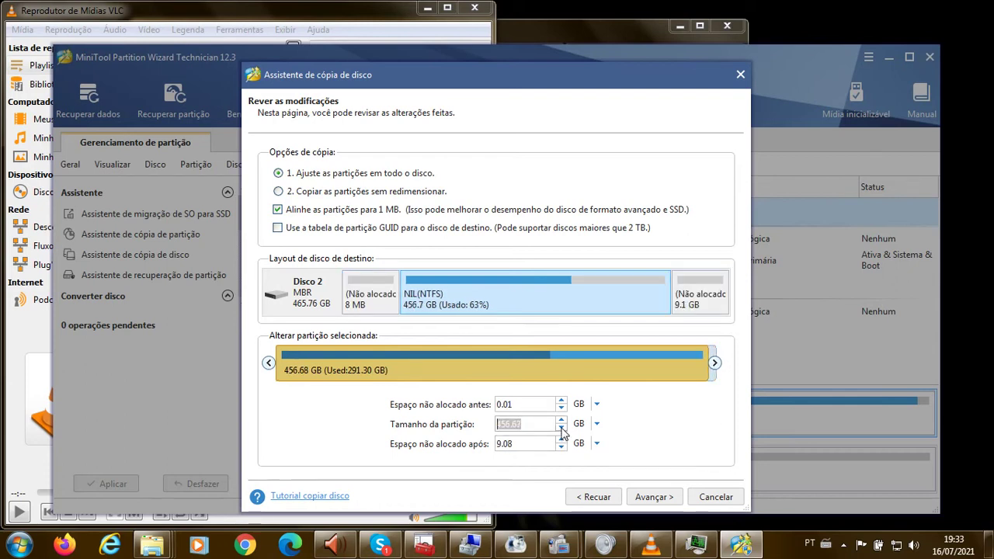
click(561, 428)
click(562, 427)
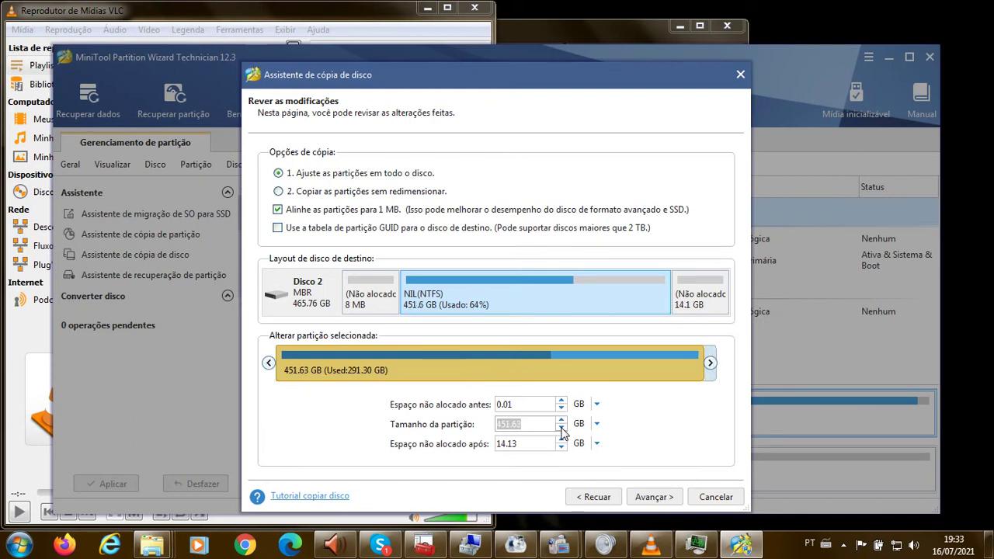
click(561, 427)
click(561, 428)
click(561, 427)
click(561, 428)
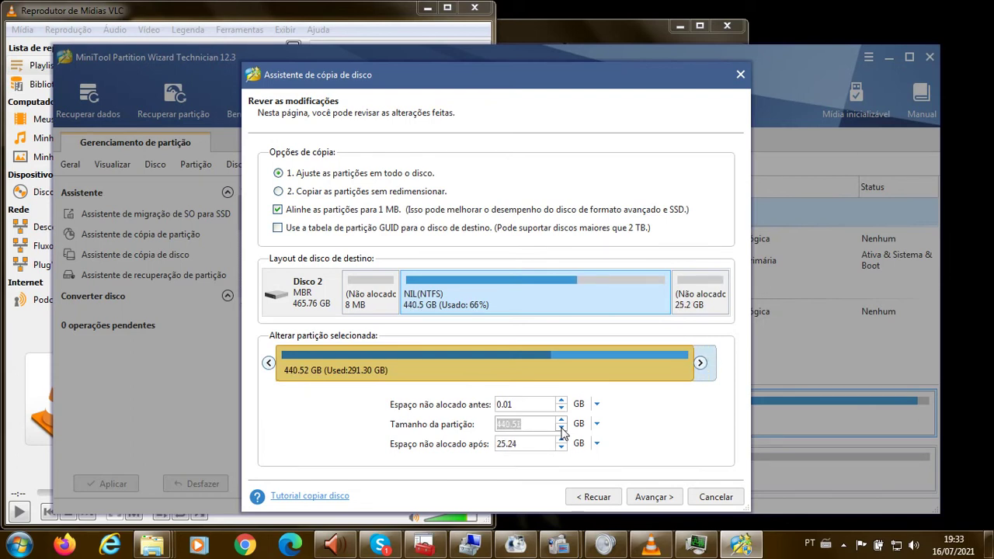
click(561, 428)
click(562, 427)
click(561, 428)
click(562, 428)
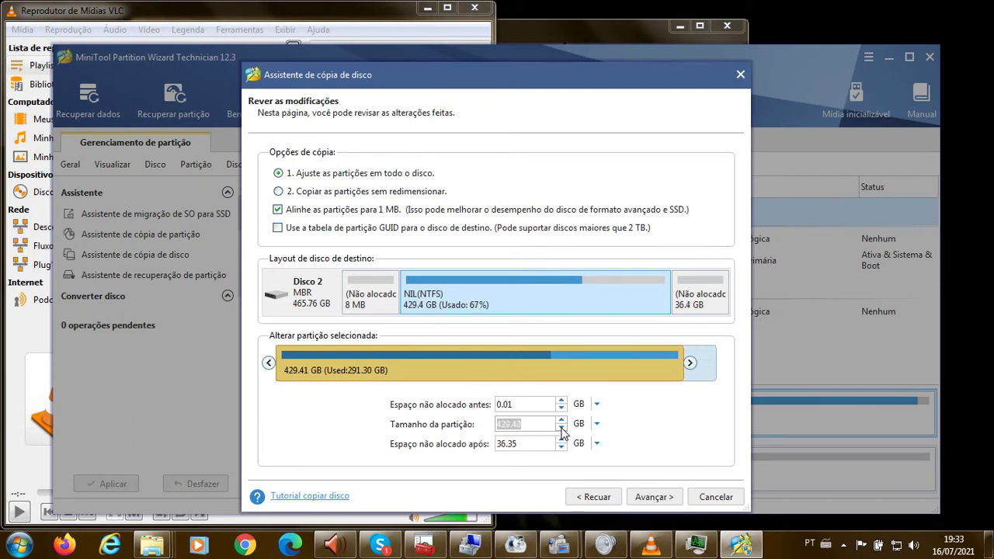
click(561, 428)
click(562, 428)
click(561, 428)
click(561, 427)
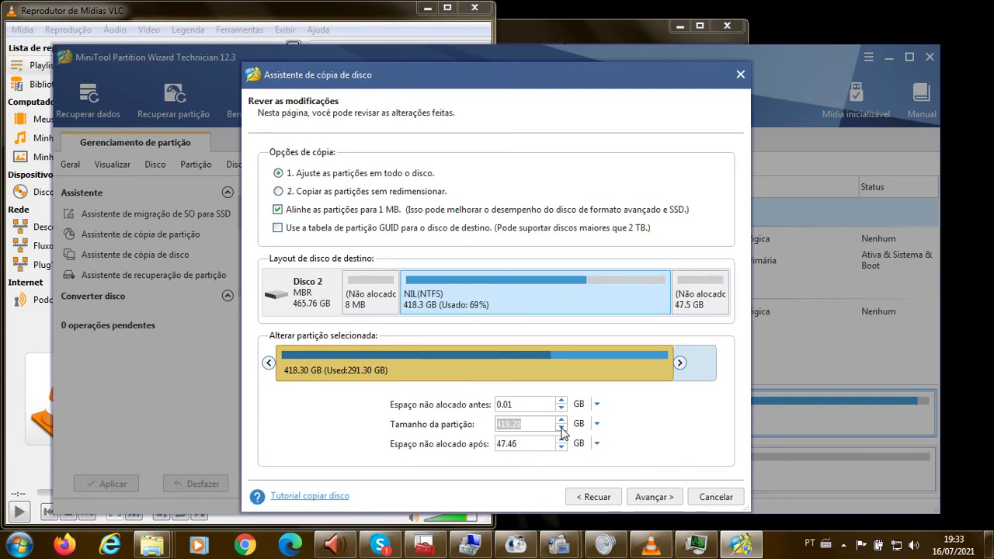
click(561, 428)
click(561, 428)
click(561, 427)
click(562, 428)
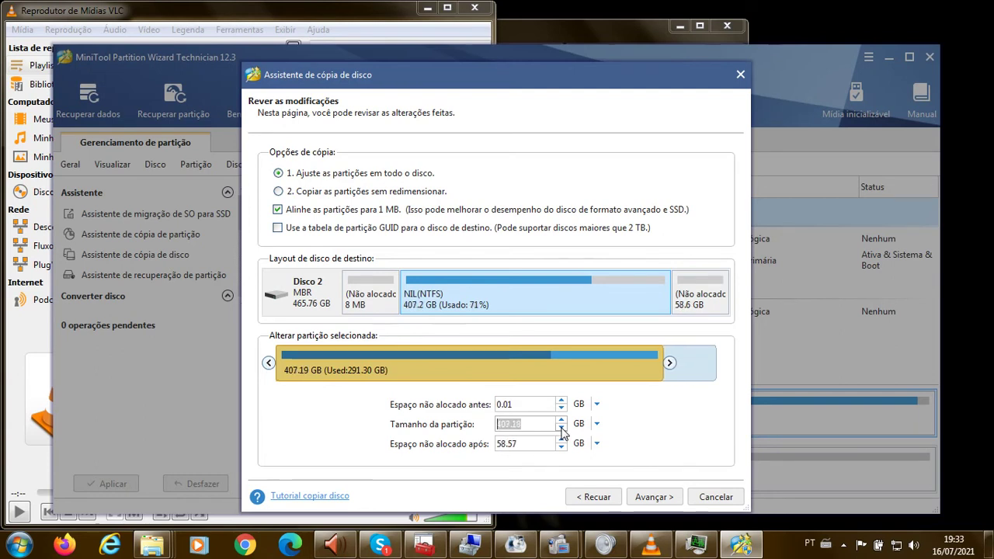
click(561, 428)
click(561, 428)
click(561, 428)
click(561, 428)
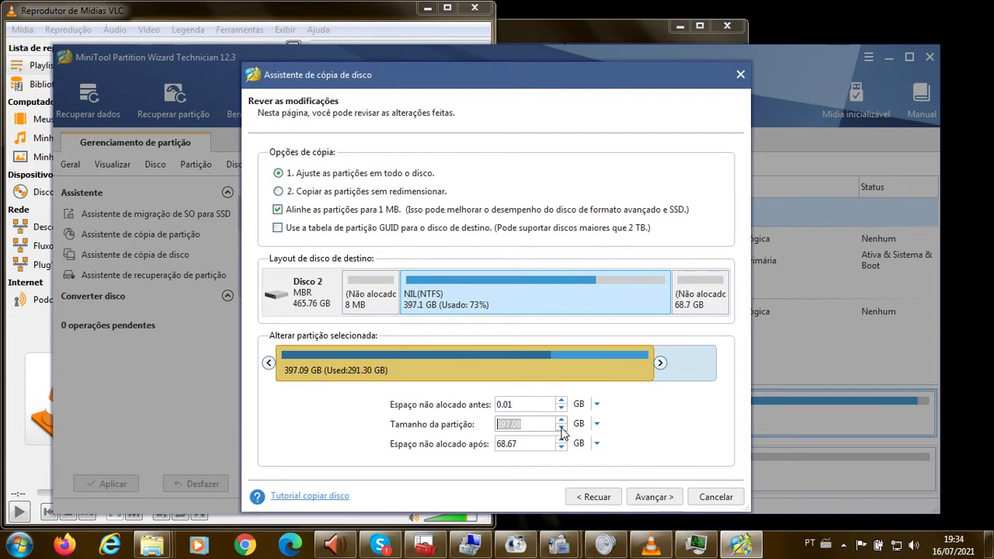
click(562, 428)
click(561, 428)
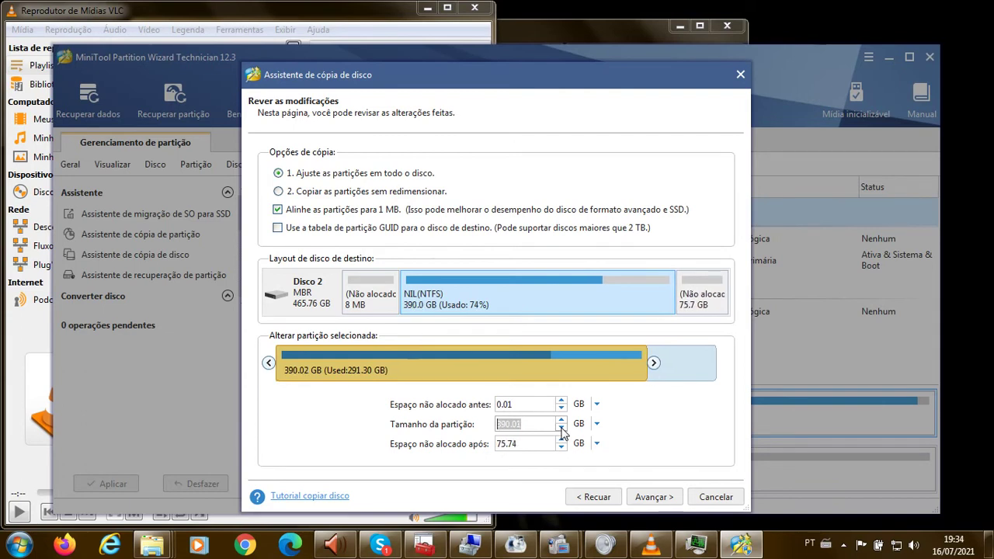
click(561, 428)
click(561, 428)
click(561, 428)
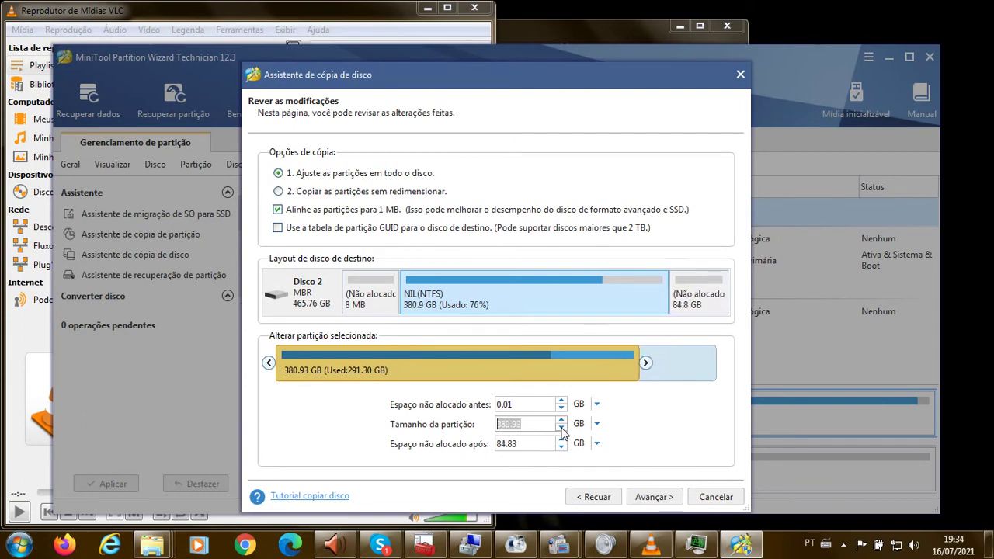
click(561, 427)
click(561, 428)
click(561, 428)
click(562, 427)
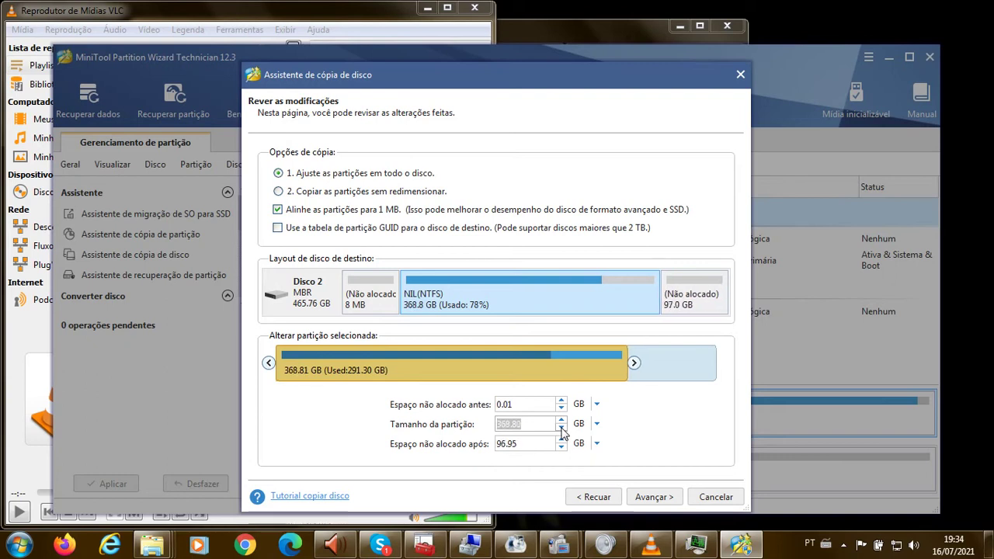
click(562, 428)
click(561, 428)
click(562, 428)
click(562, 428)
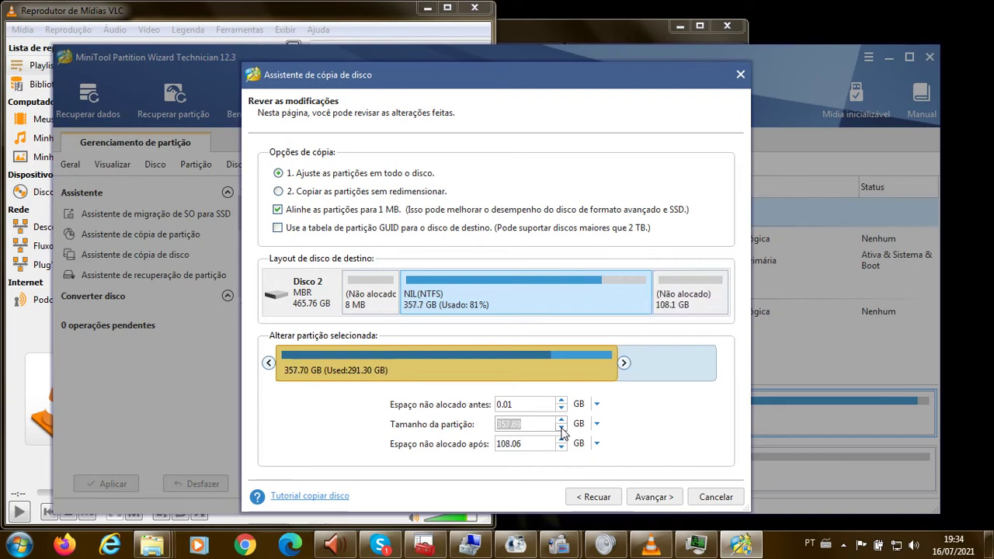
click(562, 428)
click(561, 428)
click(561, 428)
click(561, 428)
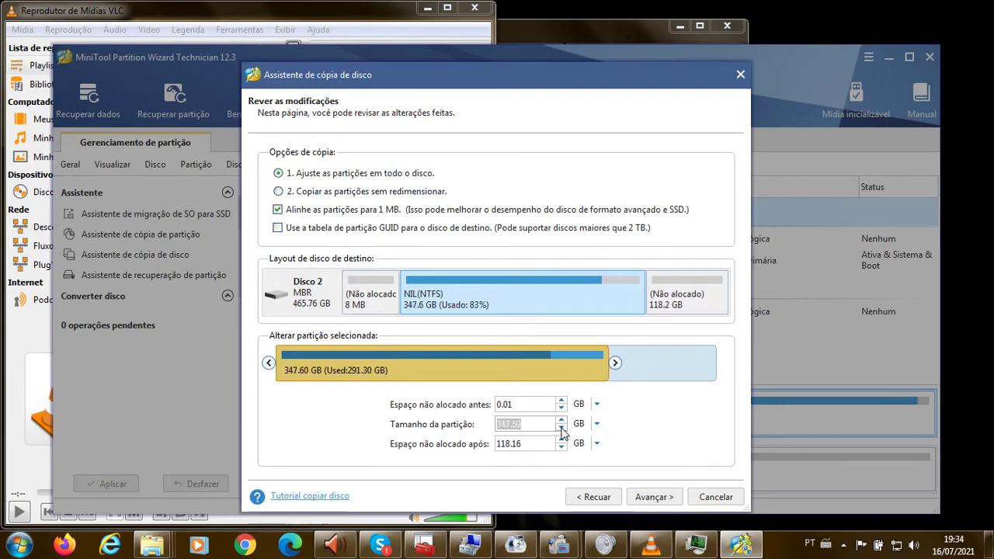
click(562, 428)
click(562, 428)
click(561, 428)
click(561, 428)
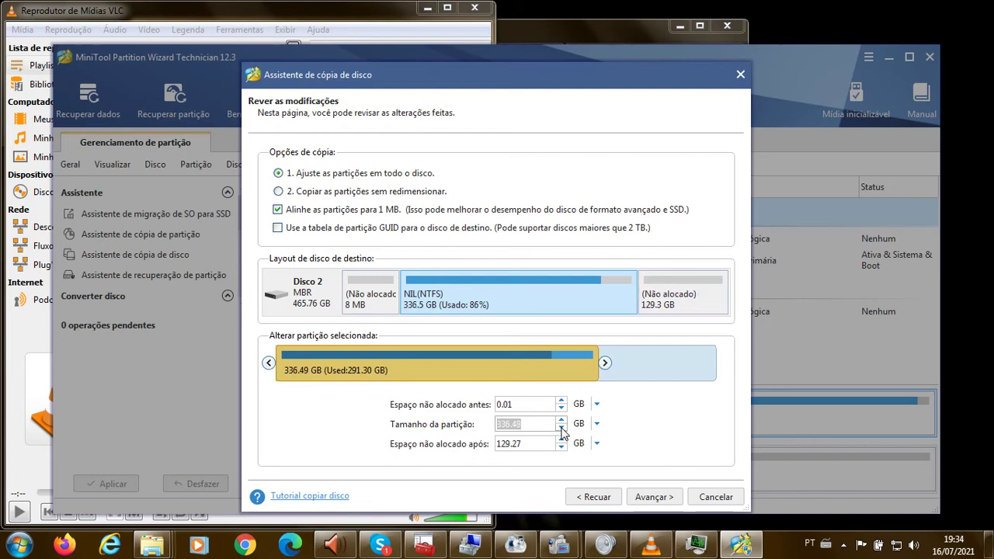
click(561, 428)
click(561, 428)
click(561, 427)
click(561, 428)
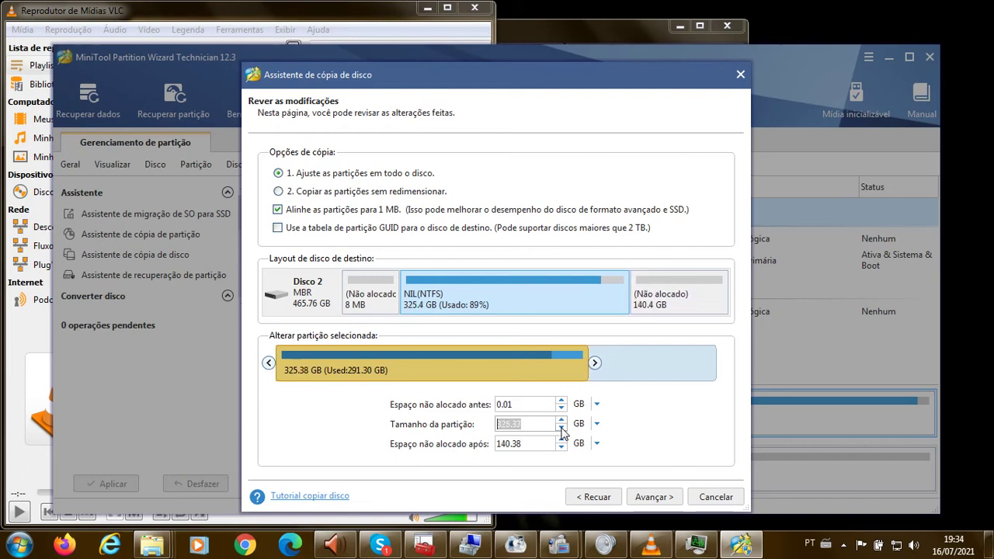
click(561, 428)
click(562, 428)
click(561, 428)
click(562, 428)
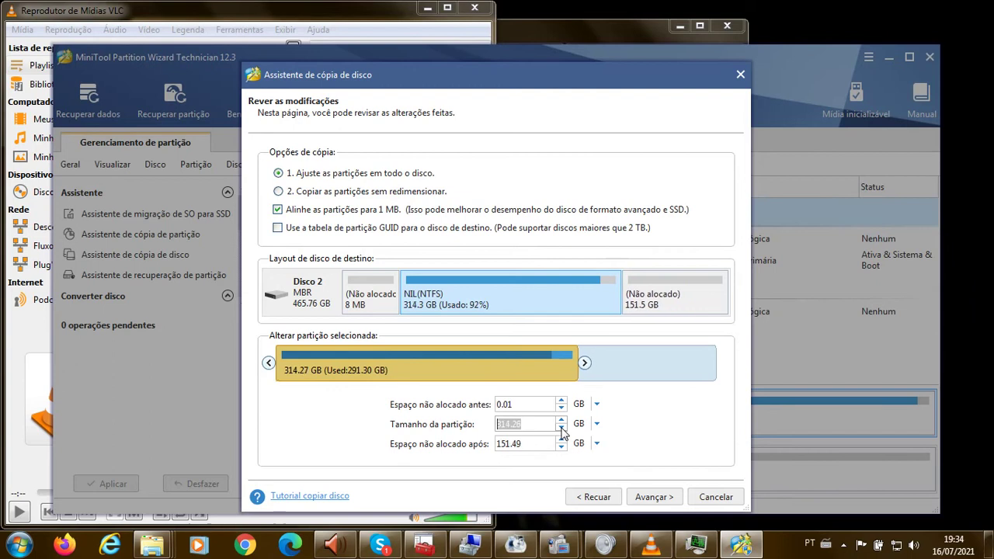
click(561, 427)
click(561, 427)
click(561, 428)
click(562, 428)
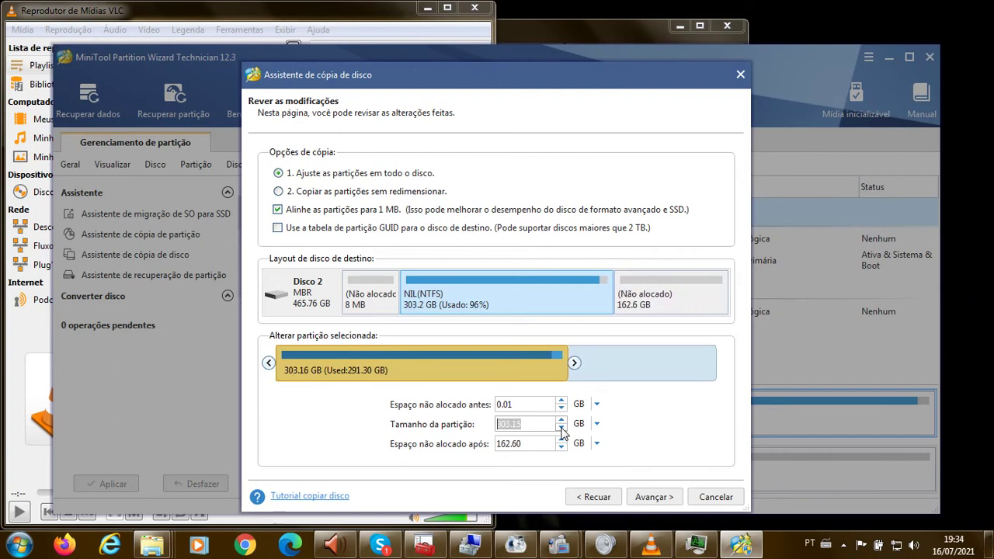
click(561, 427)
click(561, 428)
click(561, 428)
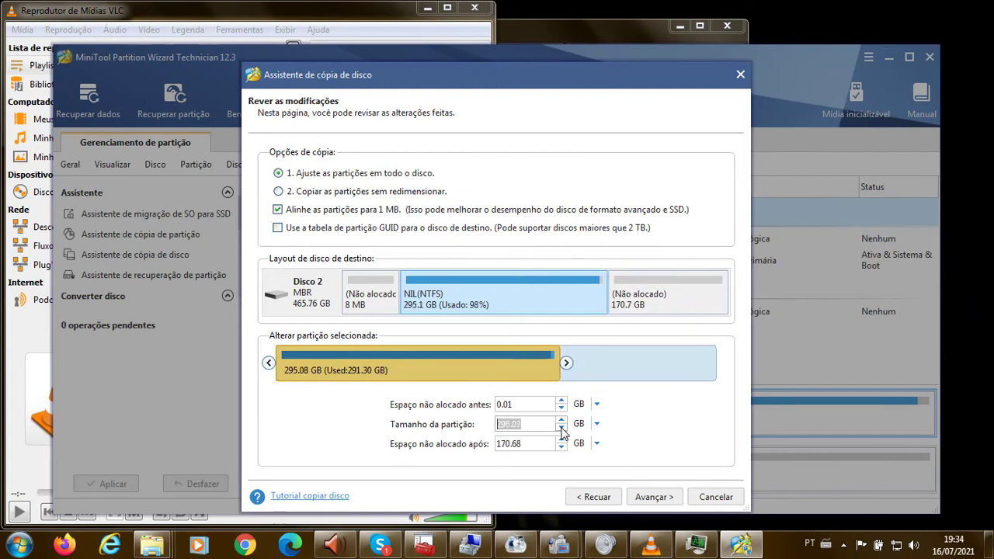
click(561, 427)
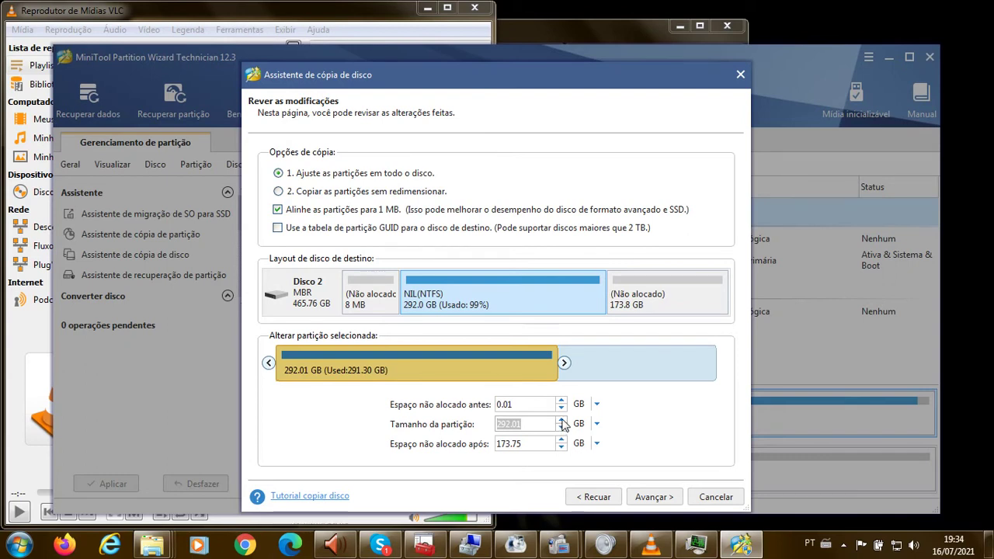
Step: Enlarge the NIL partition in the Disco 2 destination layout to 465.26 GB
click(561, 420)
click(561, 420)
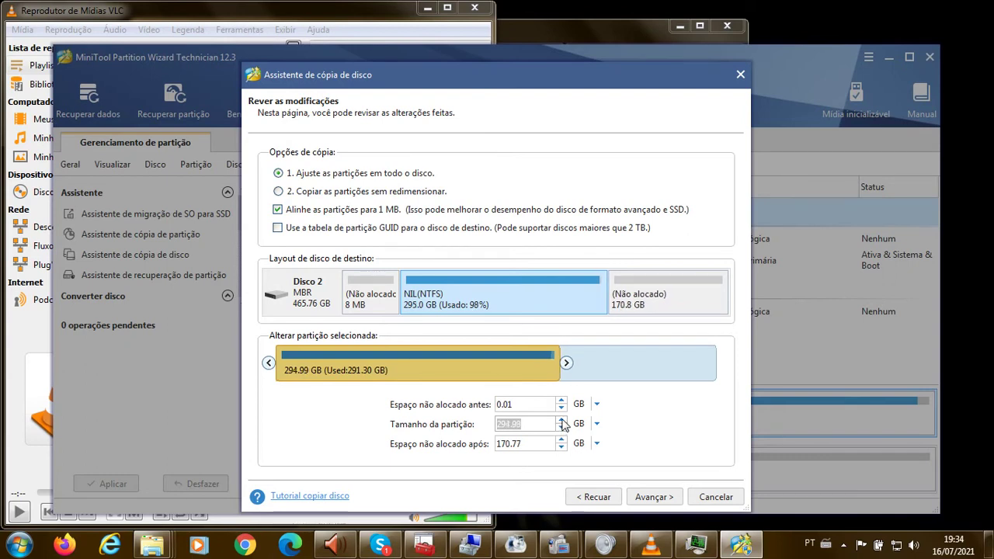
click(561, 420)
click(561, 420)
click(561, 420)
click(561, 420)
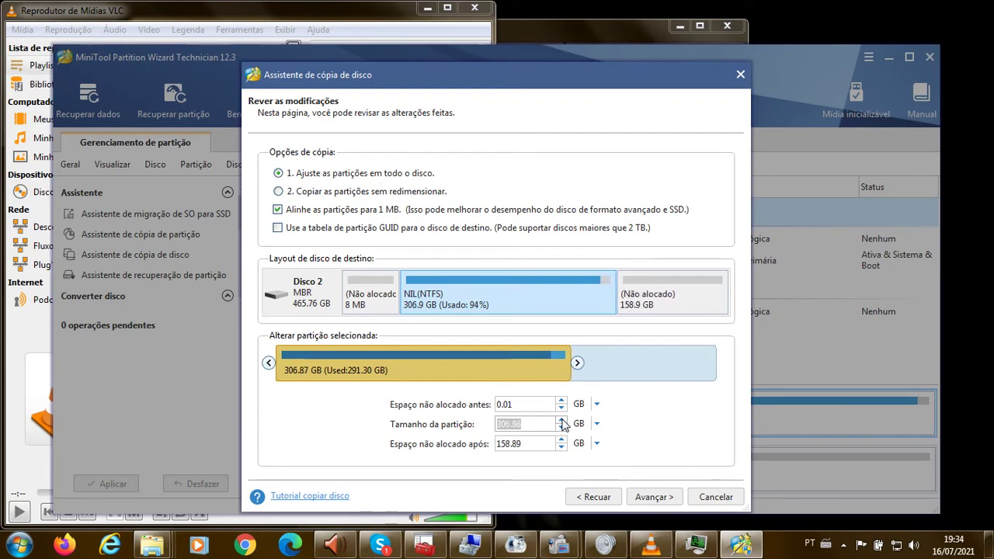
click(561, 420)
click(561, 420)
click(562, 420)
click(561, 420)
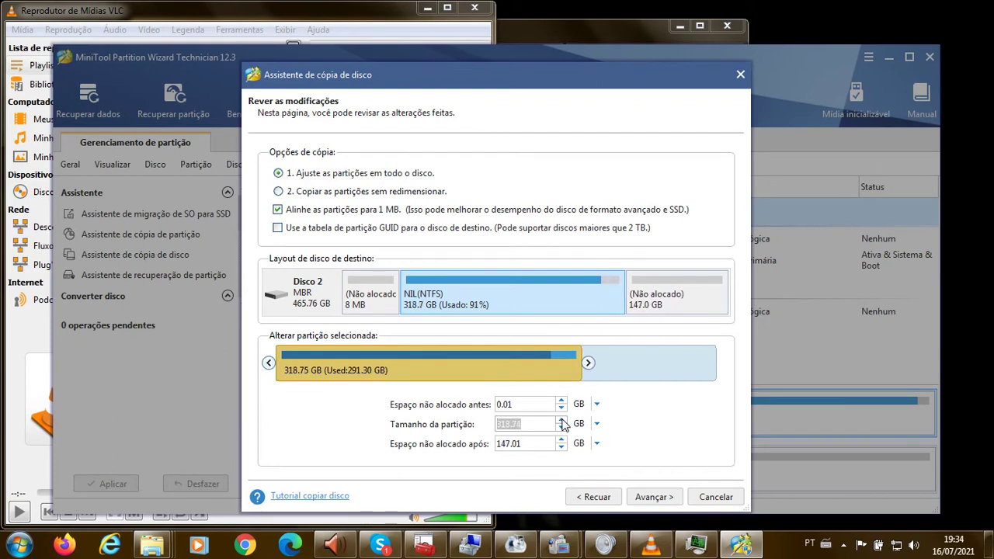
click(562, 420)
click(562, 420)
click(561, 420)
click(561, 420)
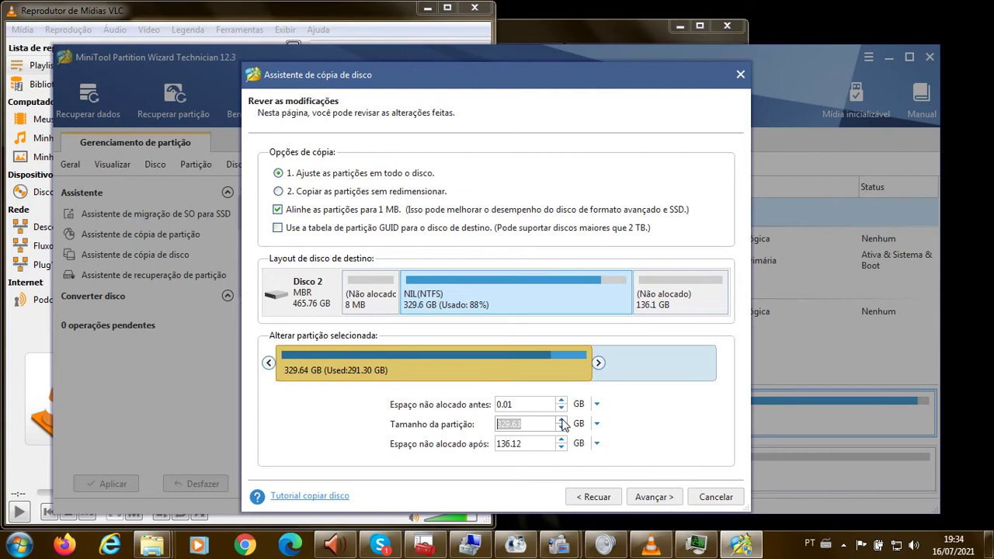
click(561, 420)
click(561, 420)
click(561, 420)
click(561, 420)
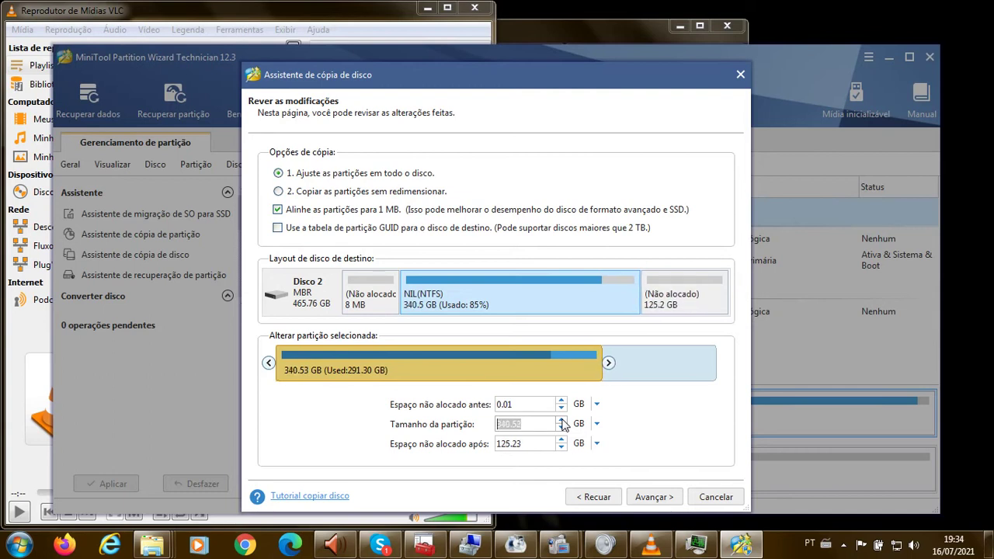
click(561, 420)
click(561, 420)
click(561, 420)
click(561, 420)
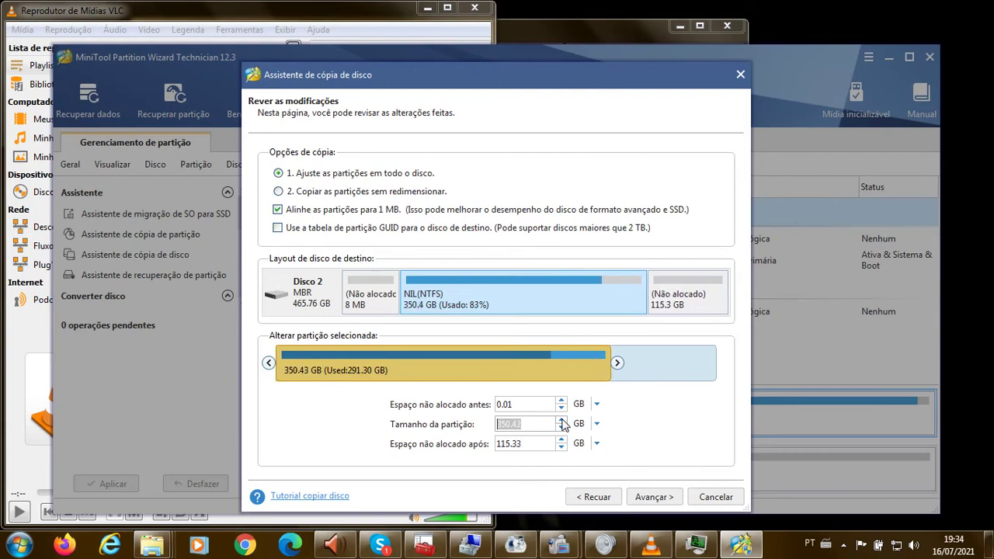
click(561, 420)
click(561, 420)
click(561, 420)
click(561, 420)
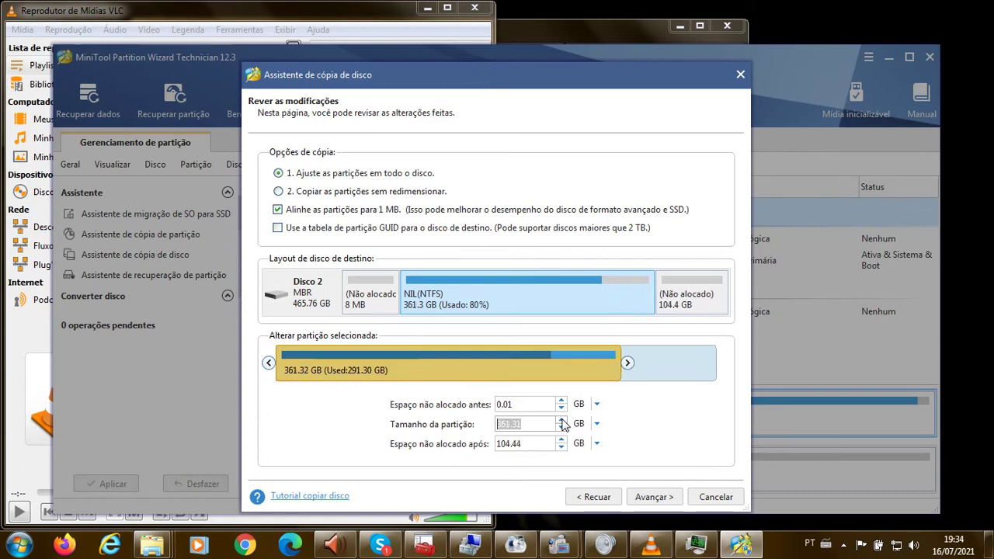
click(561, 419)
click(561, 420)
click(562, 420)
click(561, 420)
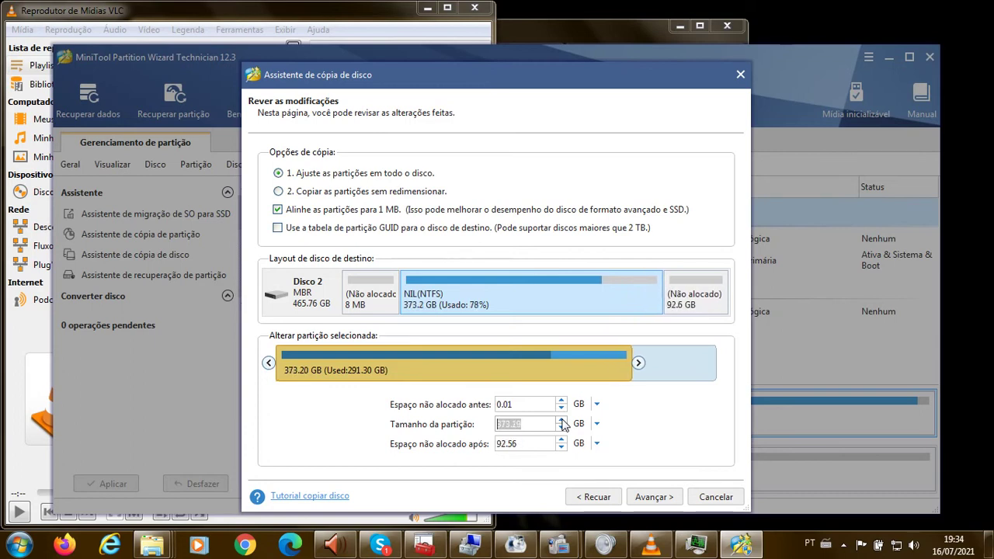
click(561, 420)
click(561, 420)
click(561, 420)
click(562, 420)
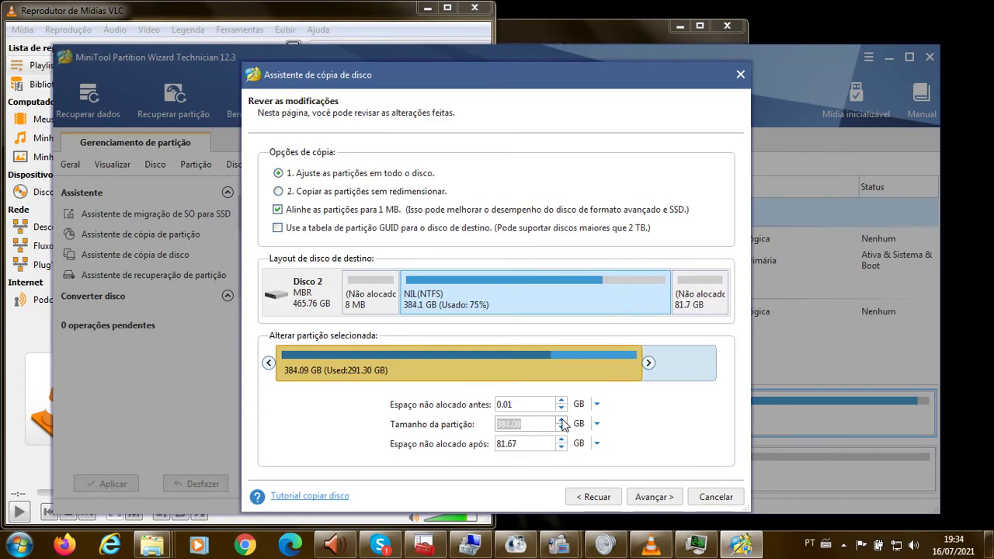
click(561, 420)
click(561, 420)
click(561, 420)
click(562, 420)
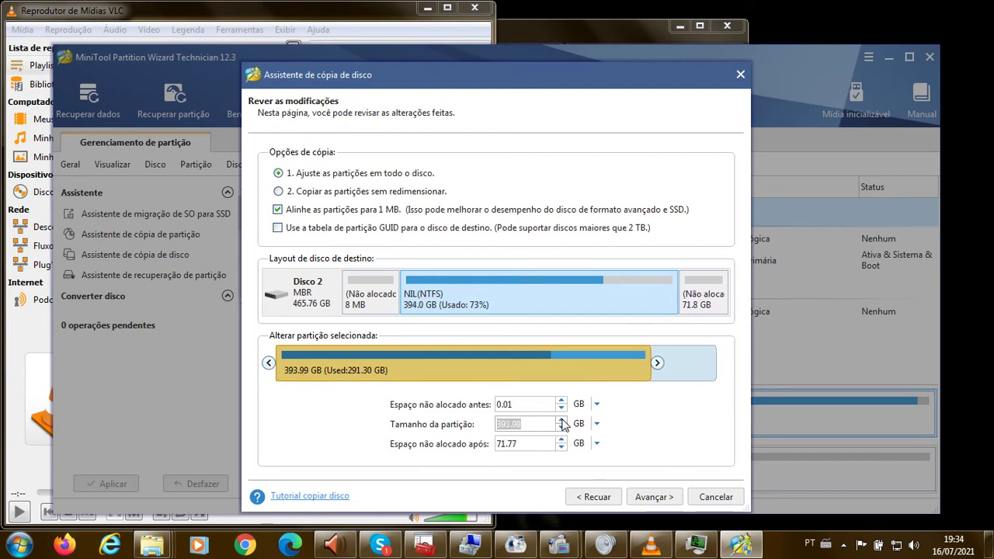
click(561, 420)
click(561, 420)
click(561, 420)
click(561, 420)
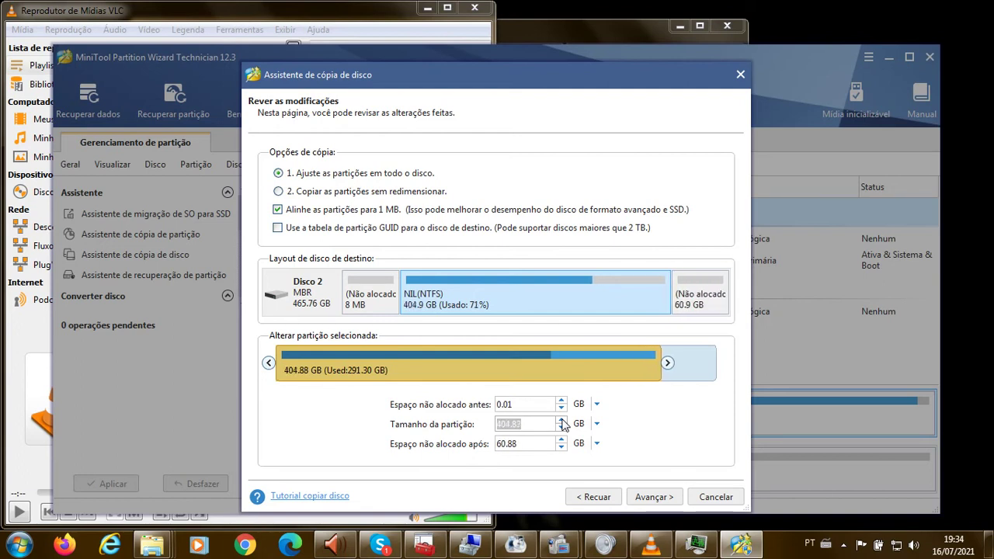
click(562, 420)
click(561, 420)
click(561, 420)
click(561, 420)
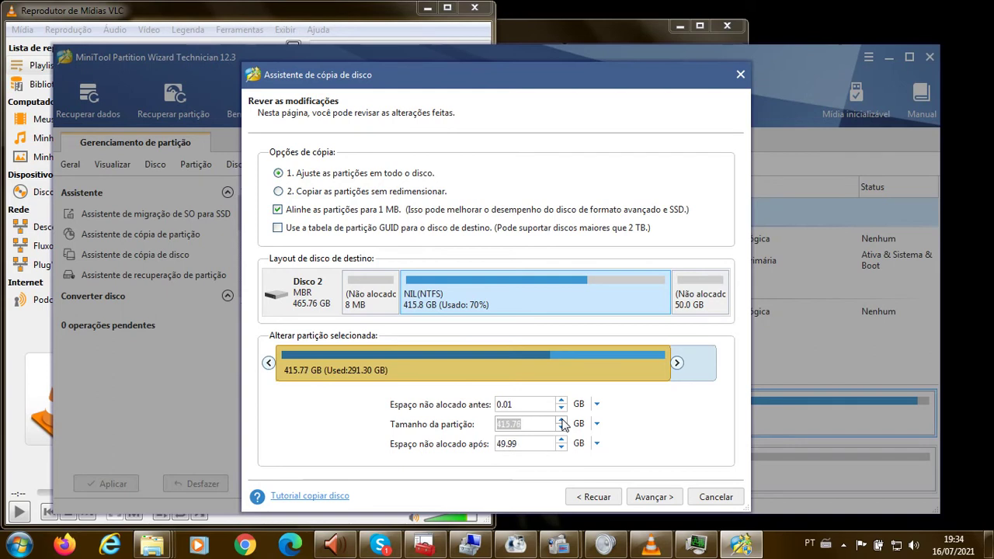
click(561, 420)
click(561, 420)
click(561, 420)
click(561, 420)
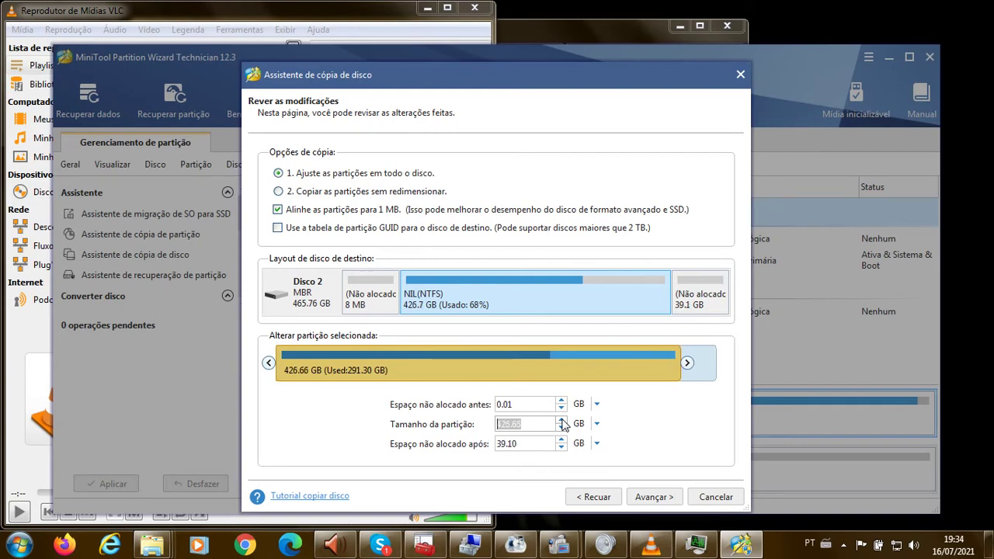
click(561, 420)
click(561, 420)
click(561, 420)
click(561, 420)
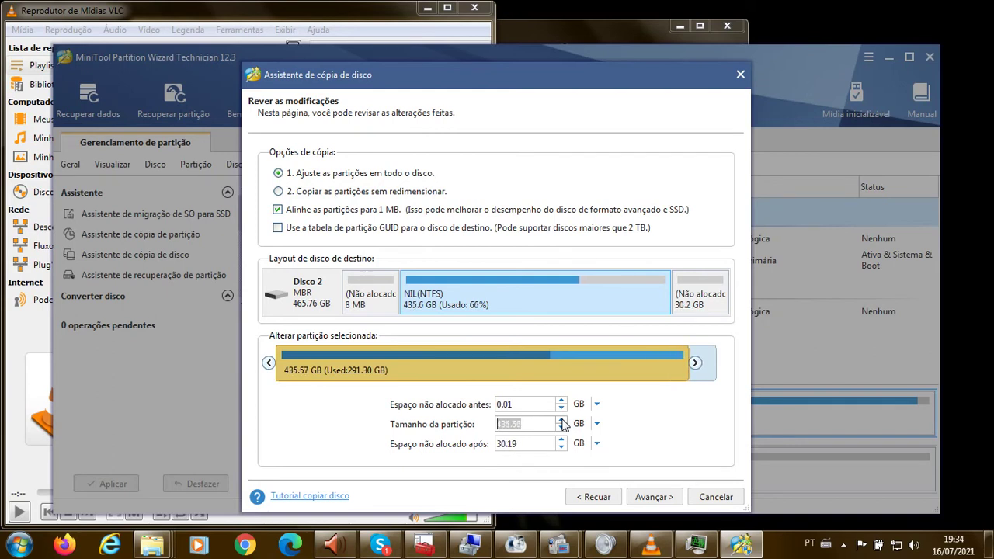
click(561, 420)
click(562, 419)
click(561, 420)
click(562, 420)
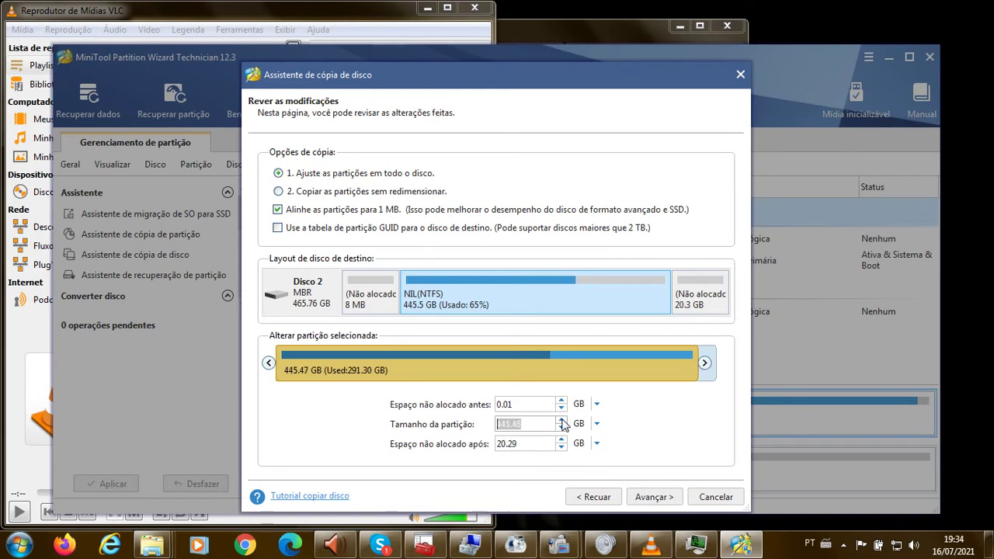
click(562, 420)
click(561, 420)
click(561, 420)
click(561, 420)
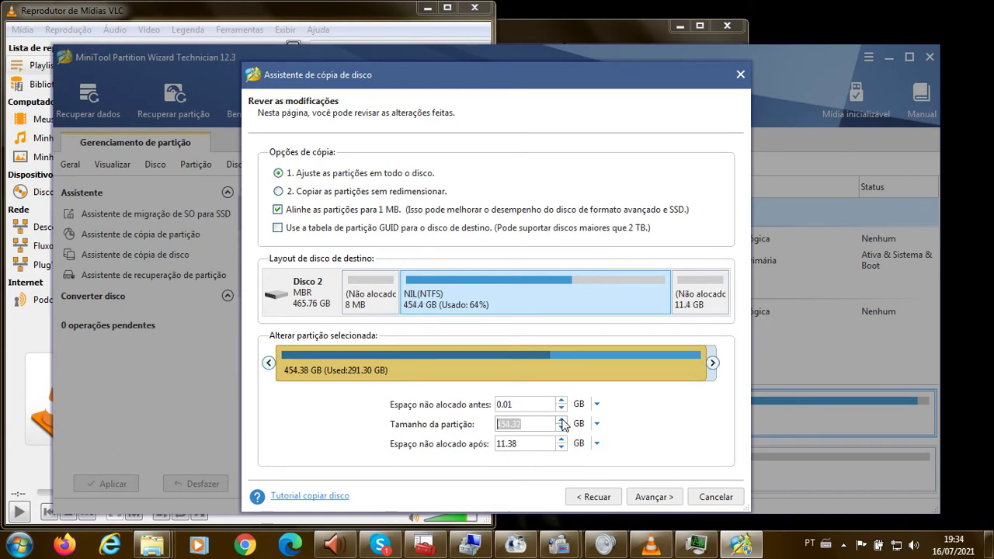
click(561, 420)
click(561, 420)
click(561, 420)
click(561, 420)
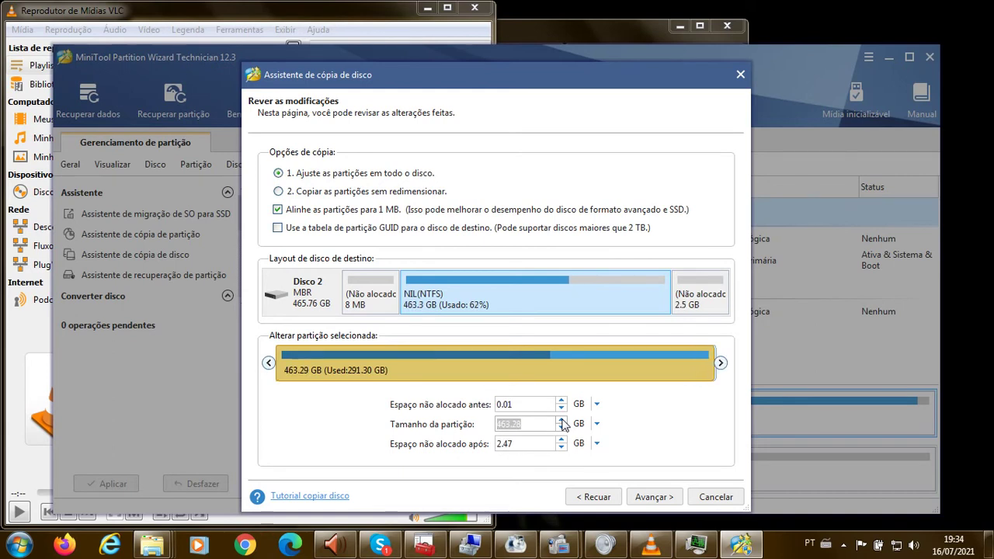
click(561, 419)
click(561, 420)
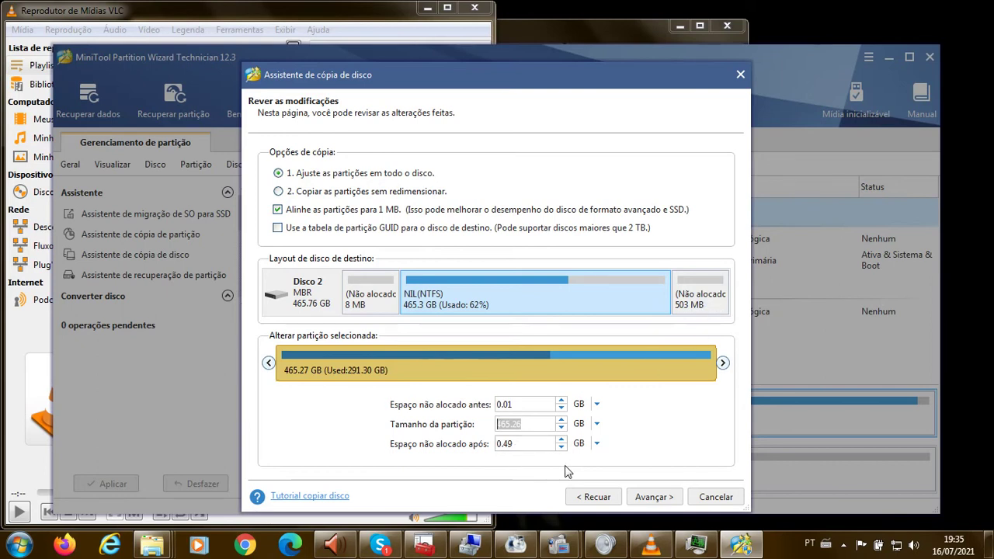
Step: Finish the disk copy wizard and apply the pending operations that copy Disco 1 to Disco 2, confirming the changes
click(657, 498)
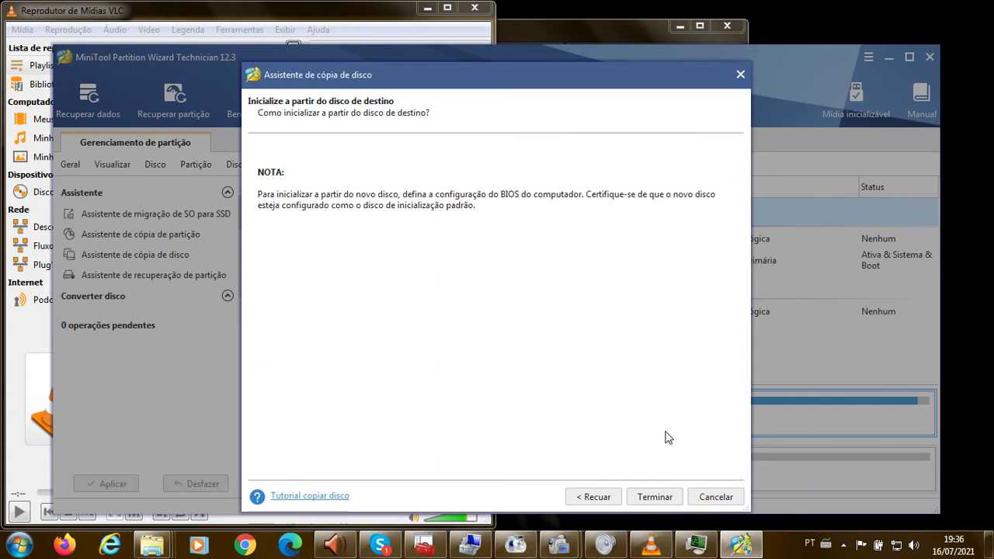
click(652, 501)
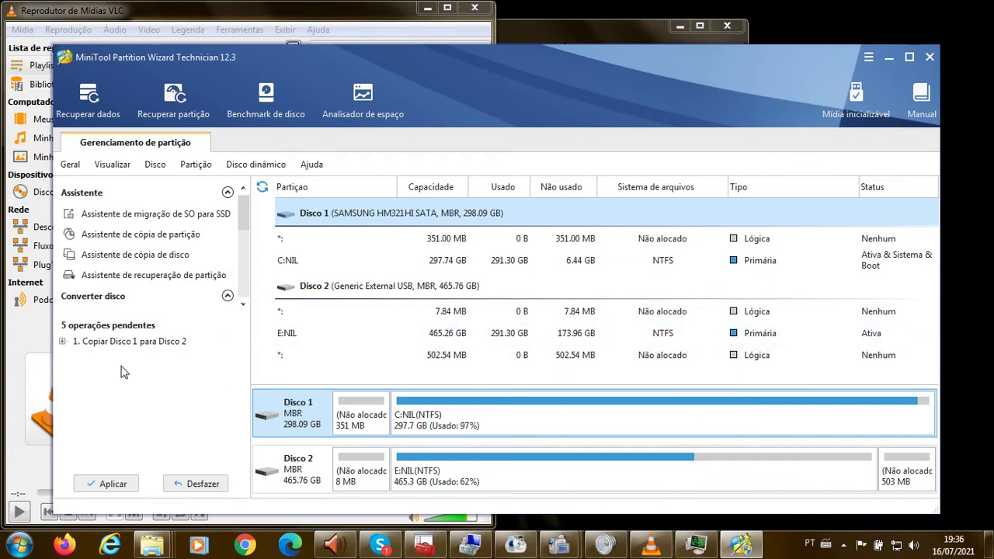
click(96, 488)
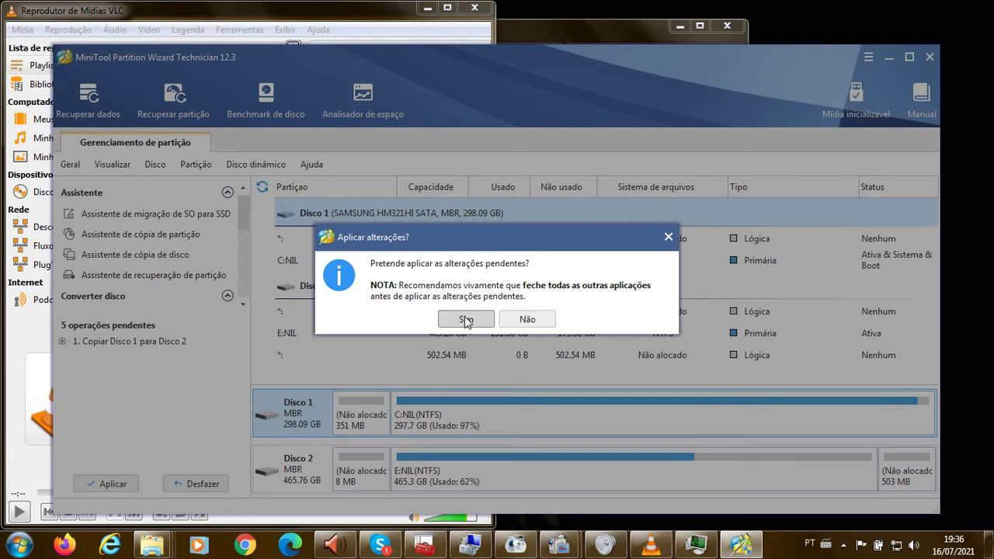
click(466, 320)
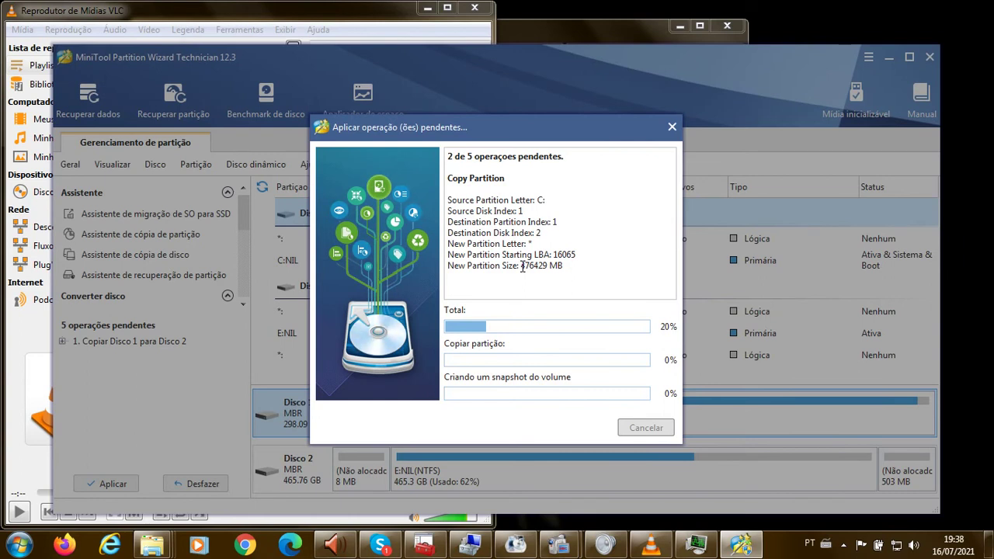
Step: Open the Computer window in Windows Explorer and examine the free space on drive NIL (C:) while the copy runs
key(super+e)
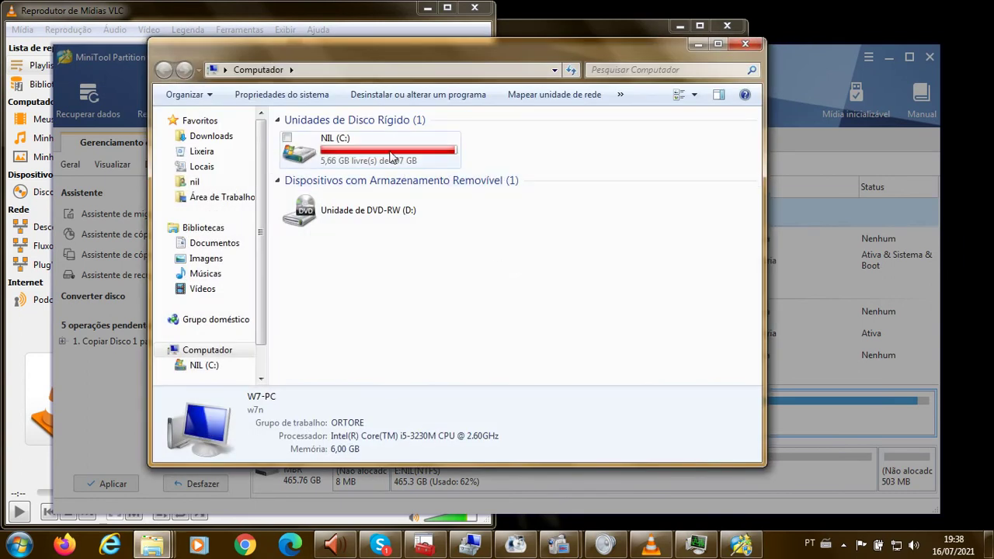
click(392, 157)
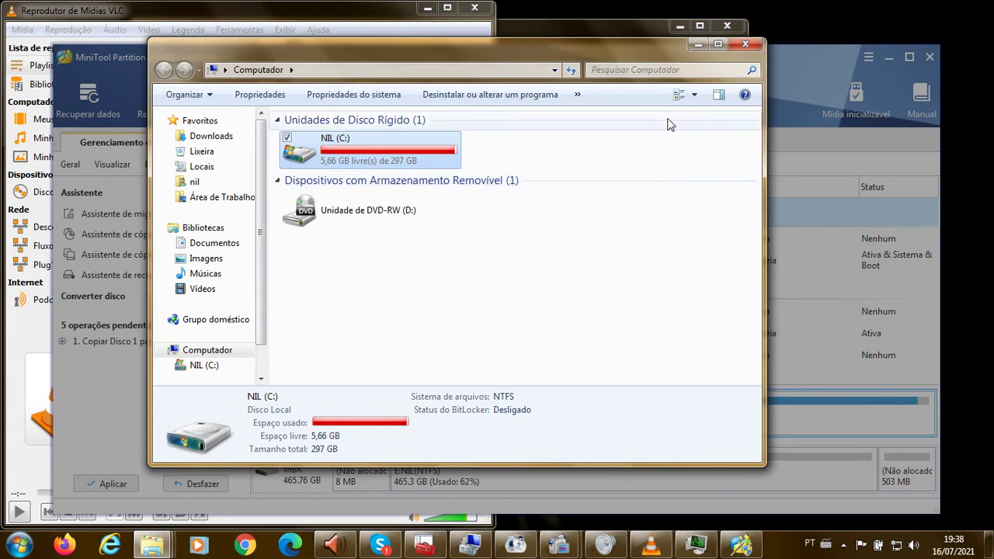
click(695, 46)
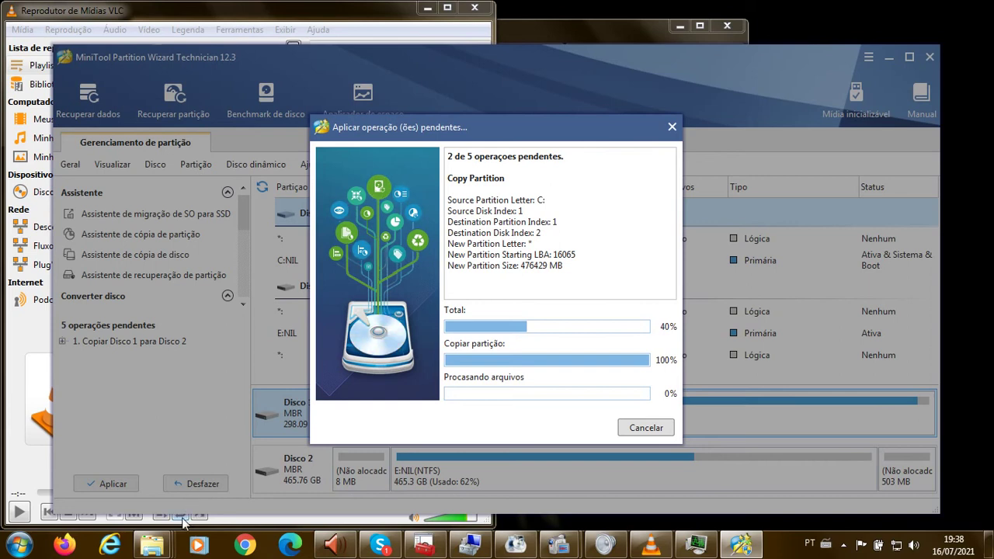
click(152, 545)
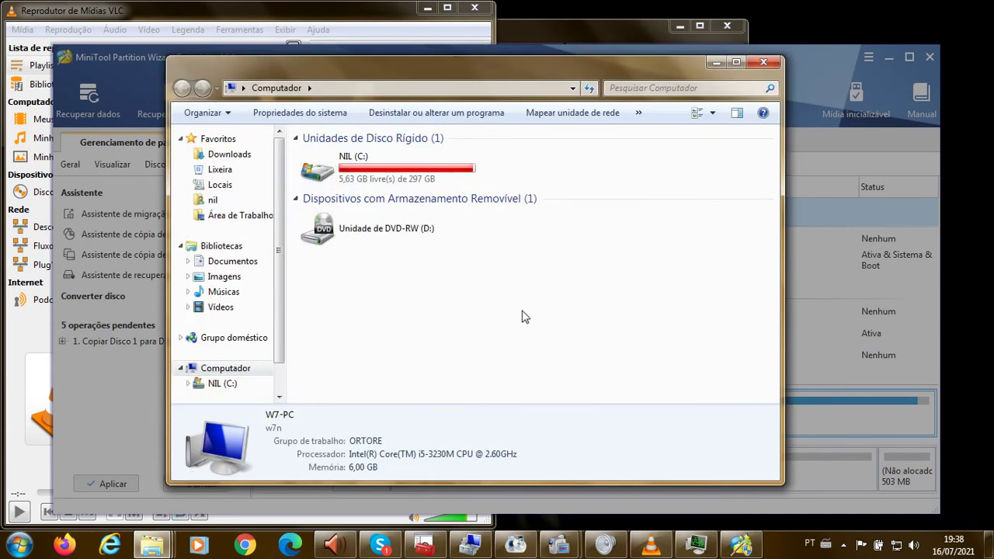
click(341, 177)
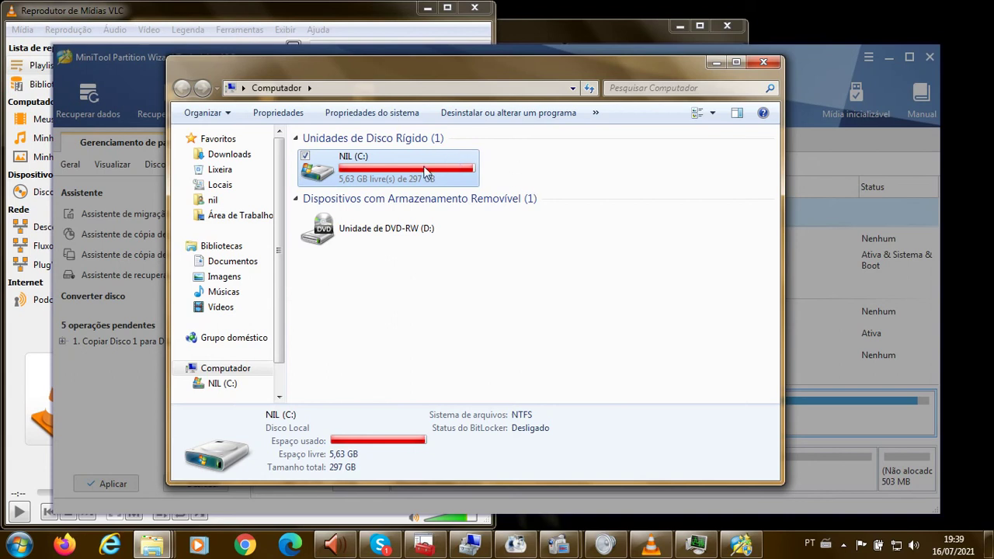
click(508, 248)
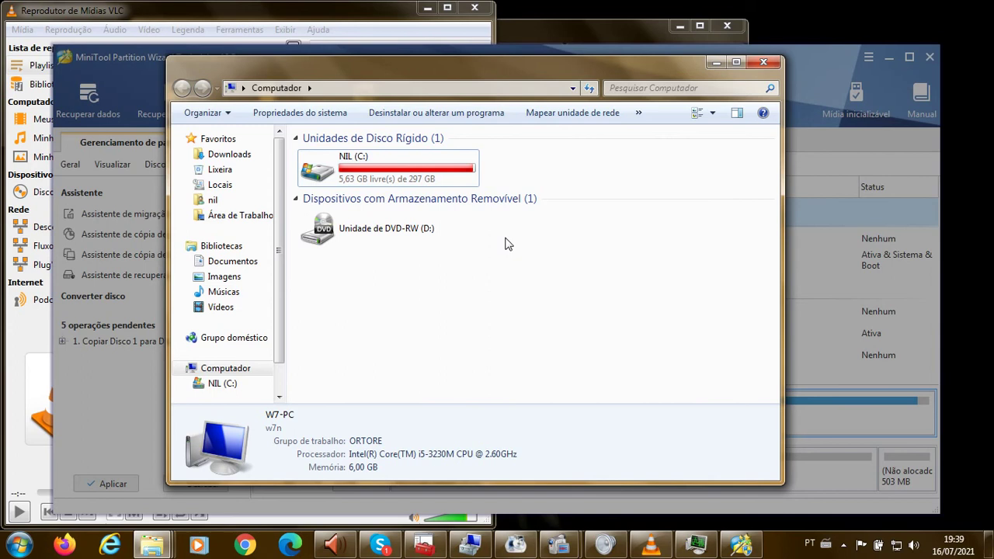
click(436, 176)
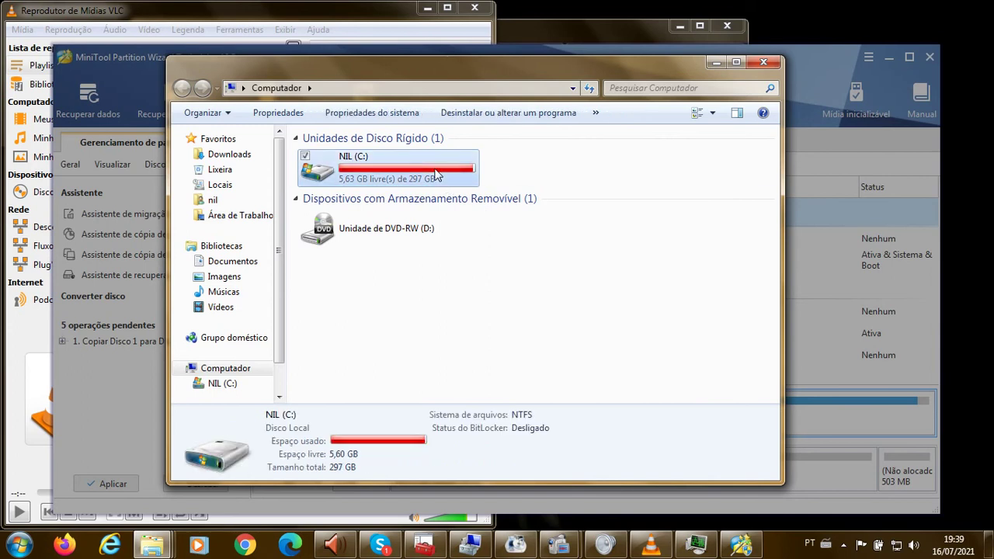
Step: Check the 465,76 GB disk's partition layout in Windows Disk Management and minimize the windows to return to the copy progress
click(472, 547)
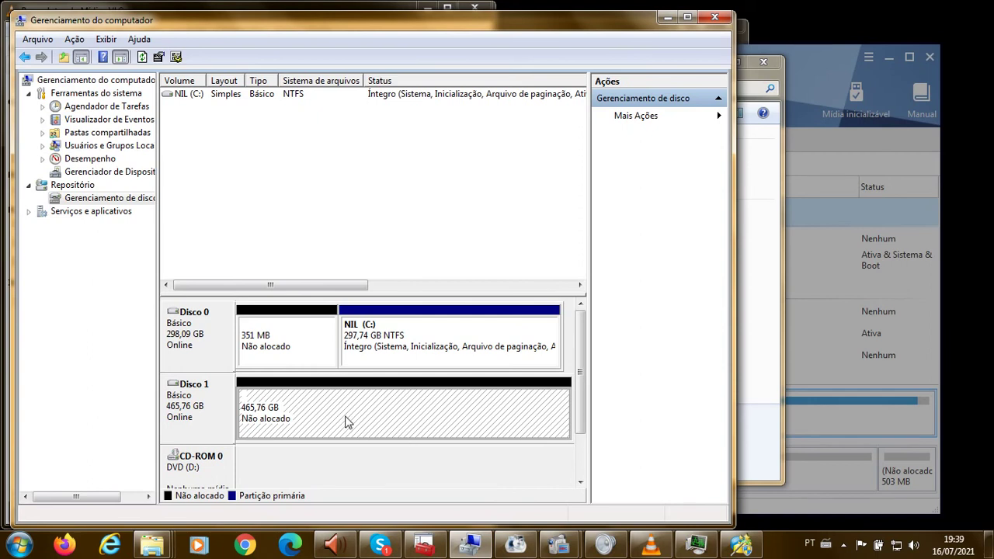
click(667, 20)
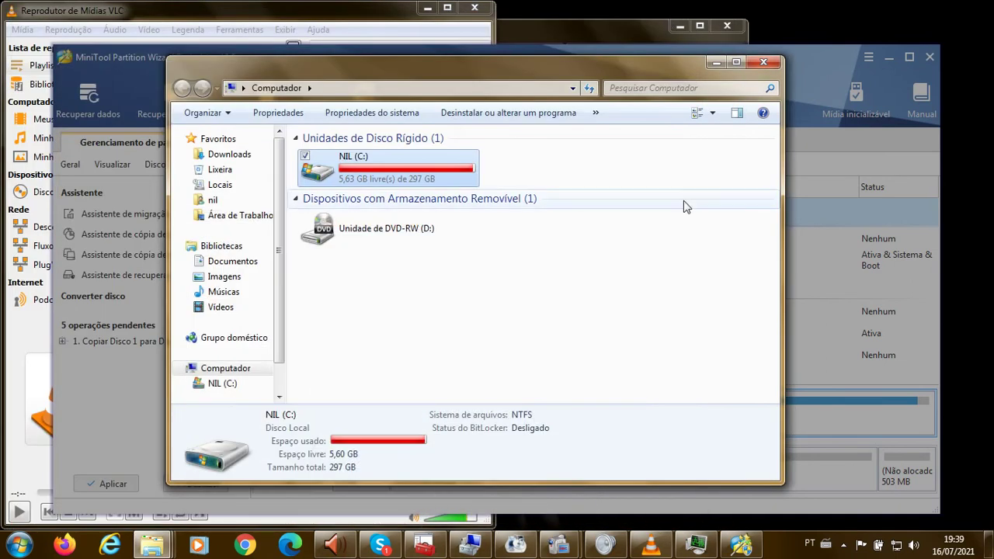
click(598, 335)
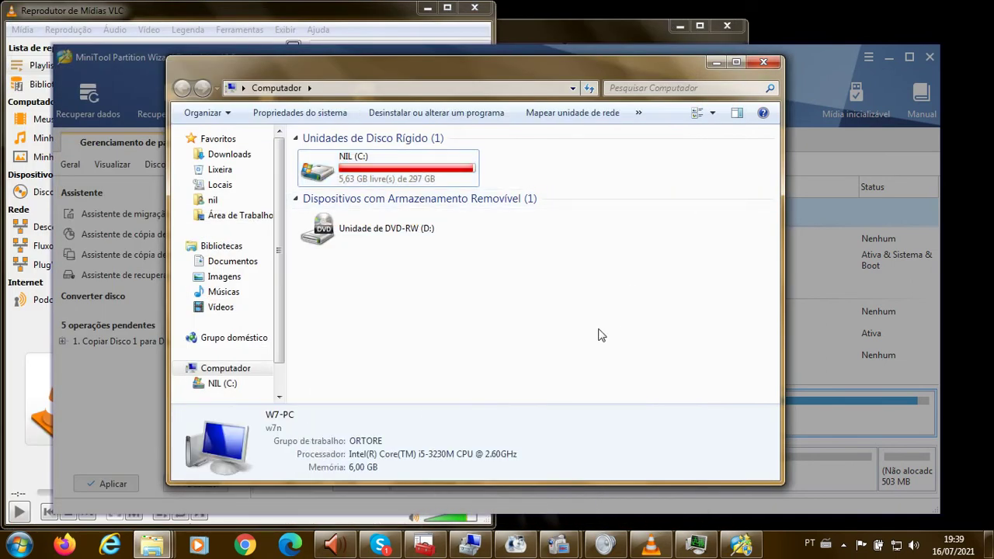
click(715, 64)
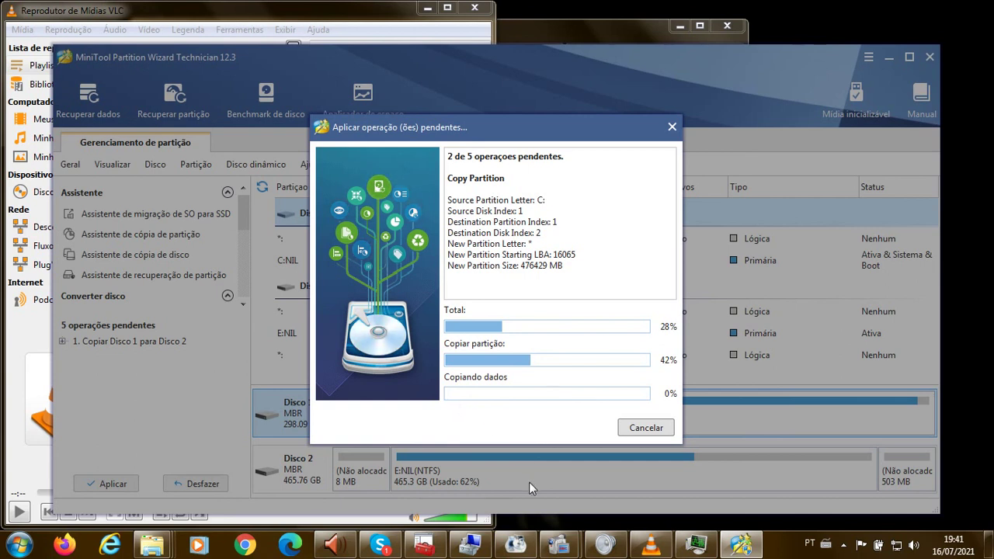
Step: Bring up the Registro de tela recorder and open the C:\FFOutput\Registro de tela folder to view the recording files
mouse_move(569, 556)
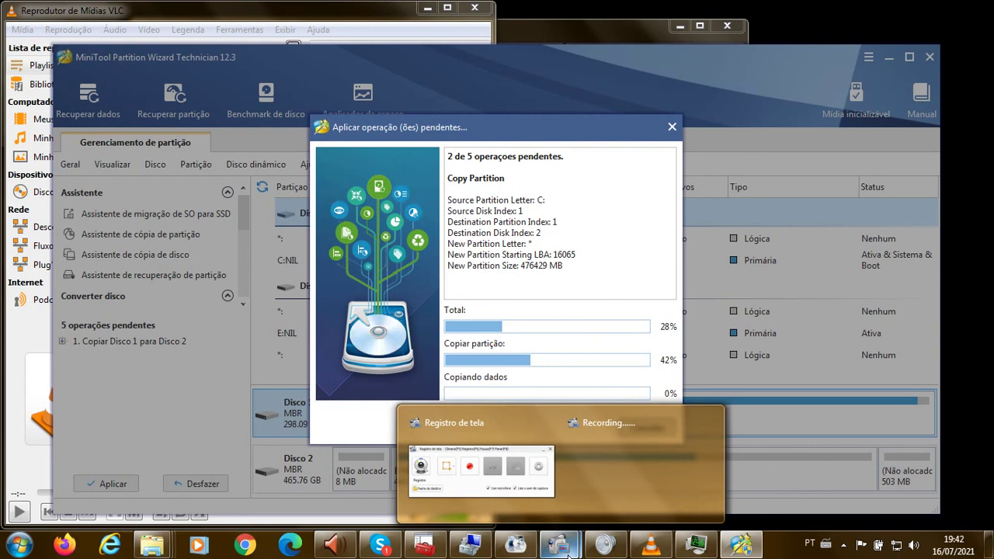
mouse_move(581, 481)
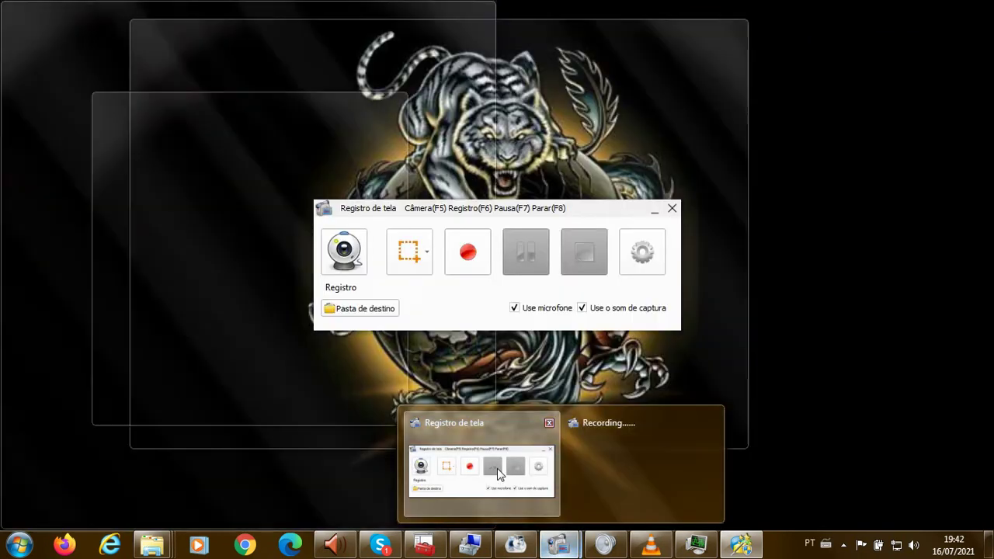
click(497, 478)
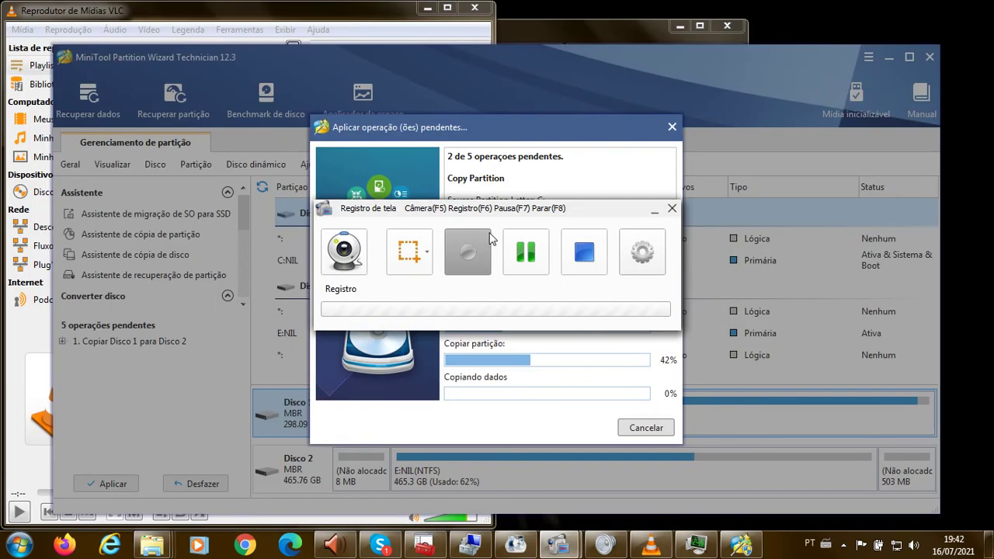
click(488, 243)
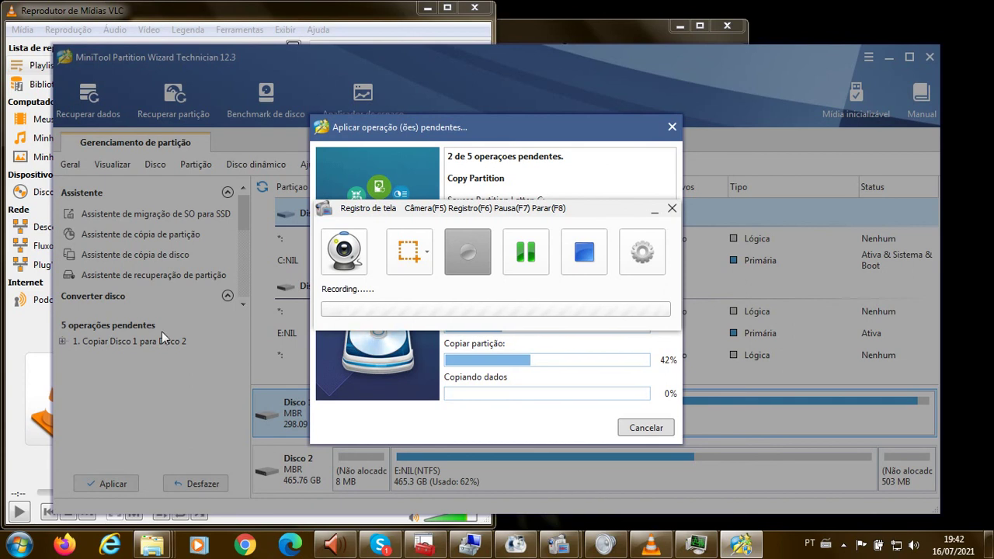
mouse_move(152, 545)
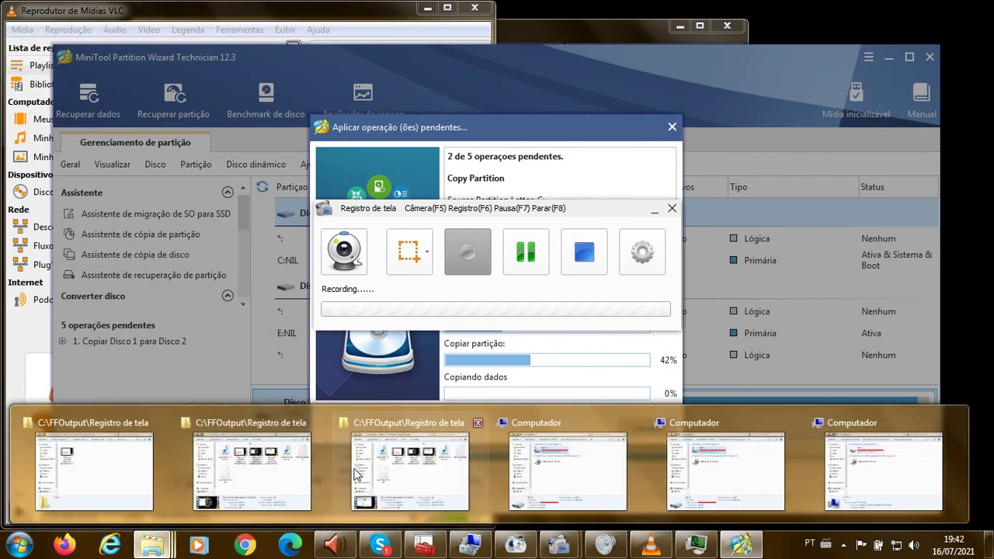
mouse_move(723, 437)
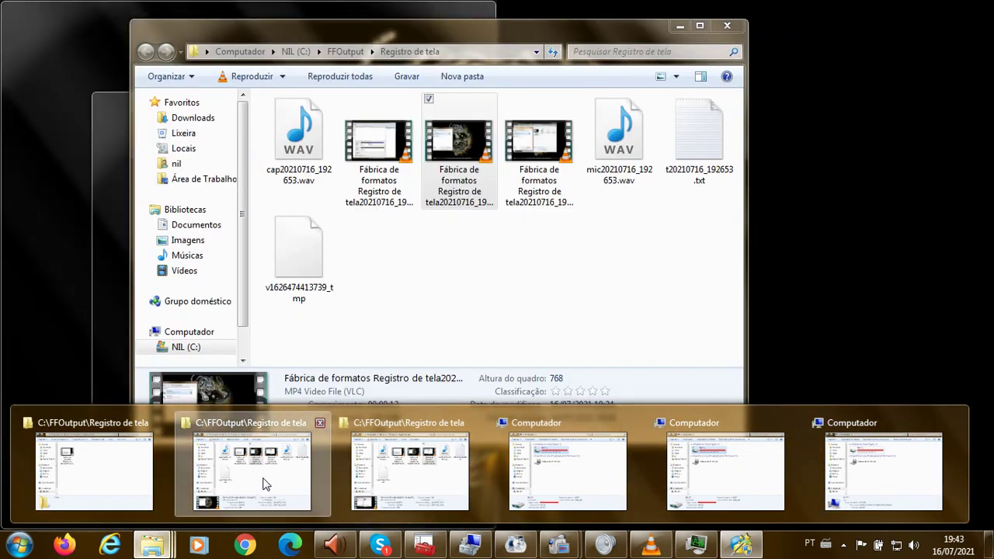
click(262, 487)
click(541, 241)
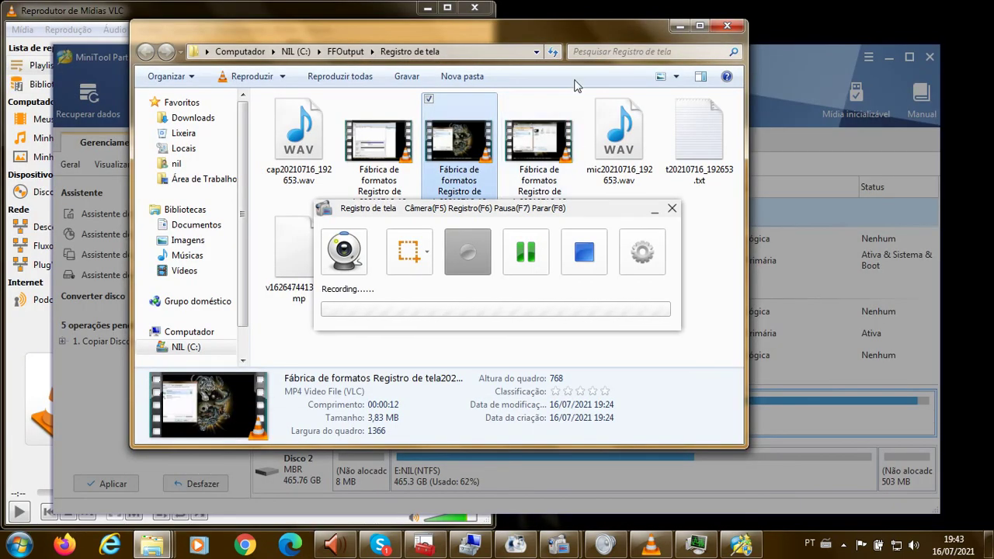